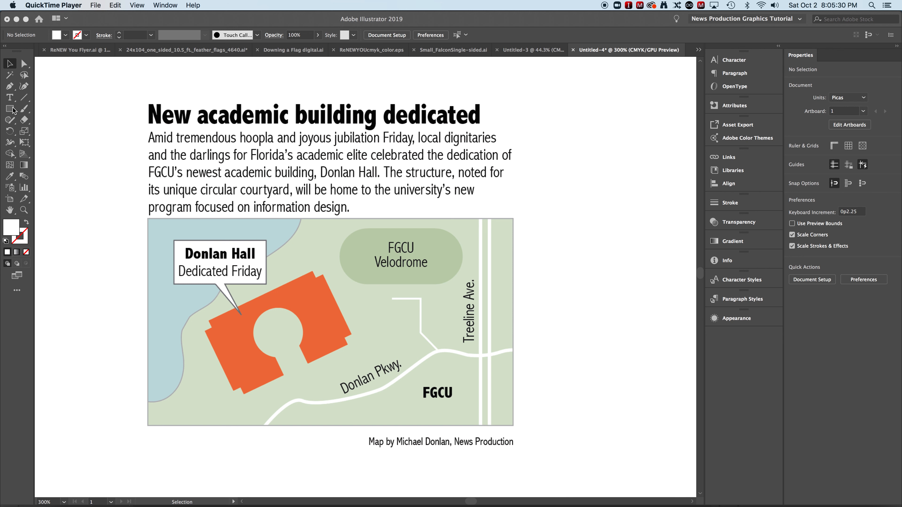
# Draw a yellow-orange rectangle, about 6p4 by 3p6, outward from the centre of the orange building on the map.
pyautogui.click(13, 111)
pyautogui.click(12, 111)
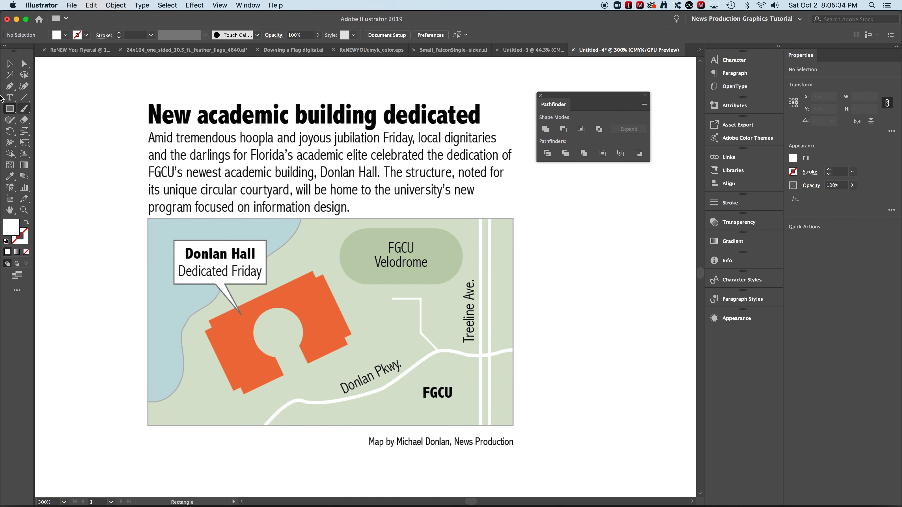
pyautogui.click(66, 35)
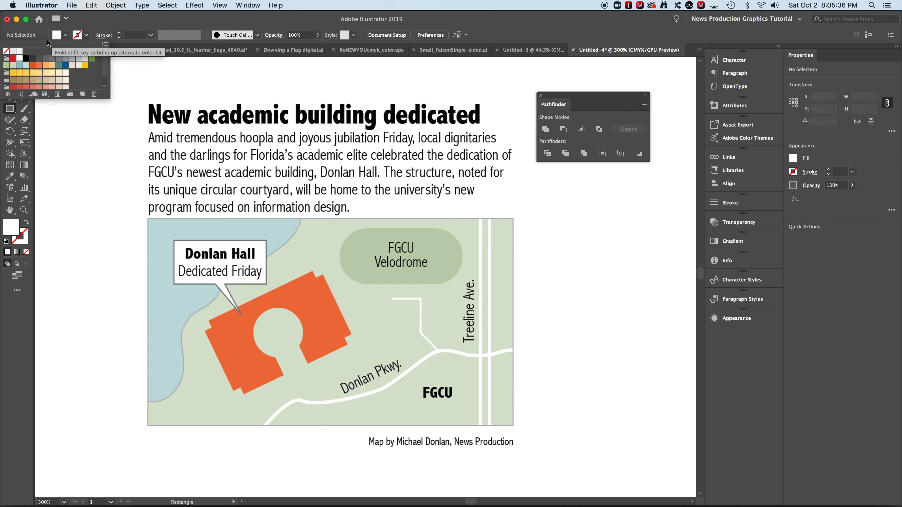
pyautogui.click(85, 66)
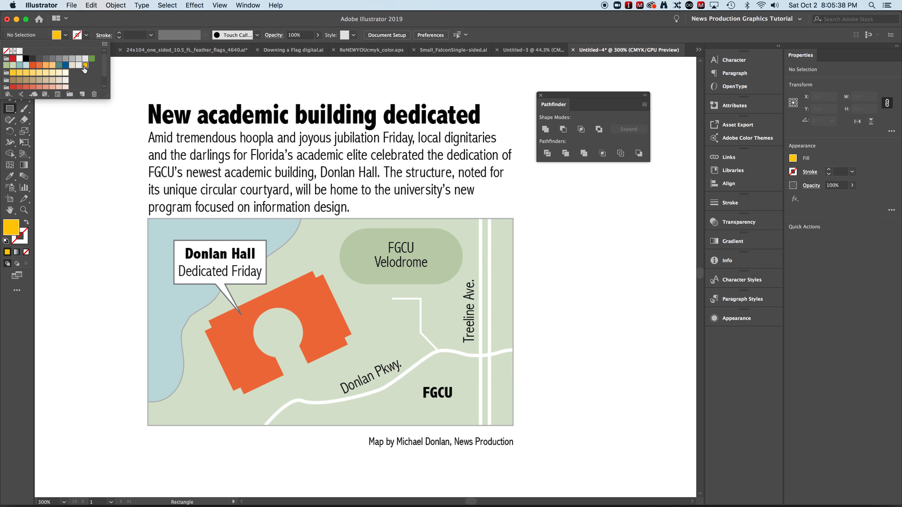
pyautogui.click(69, 160)
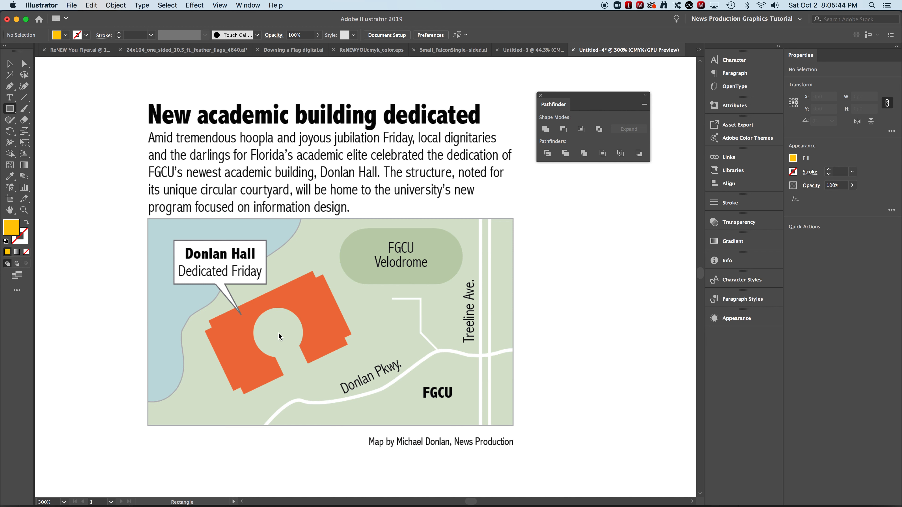
pyautogui.moveTo(278, 335)
pyautogui.mouseDown()
pyautogui.moveTo(259, 315)
pyautogui.moveTo(217, 302)
pyautogui.mouseUp()
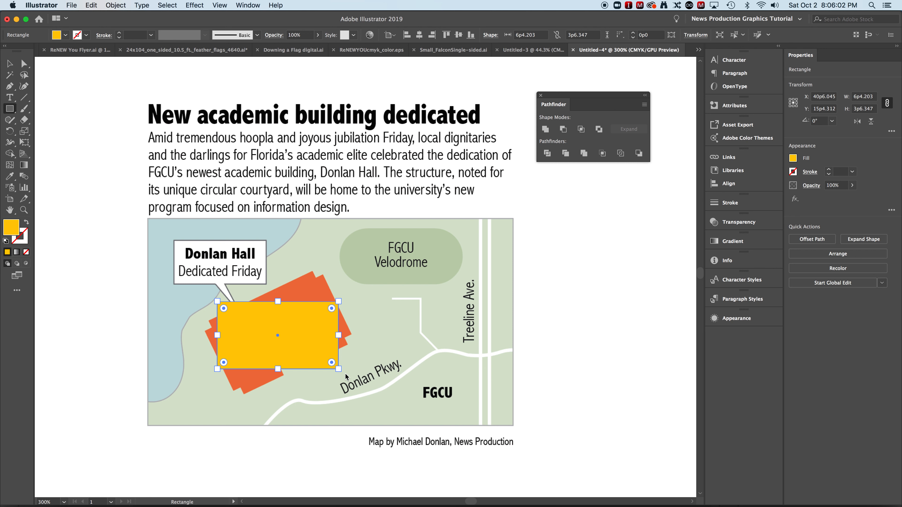
# Rotate the yellow rectangle to about 25.41° and resize it to about 6p10 by 3p5 to match the building's long outline.
pyautogui.moveTo(344, 374); pyautogui.dragTo(368, 341)
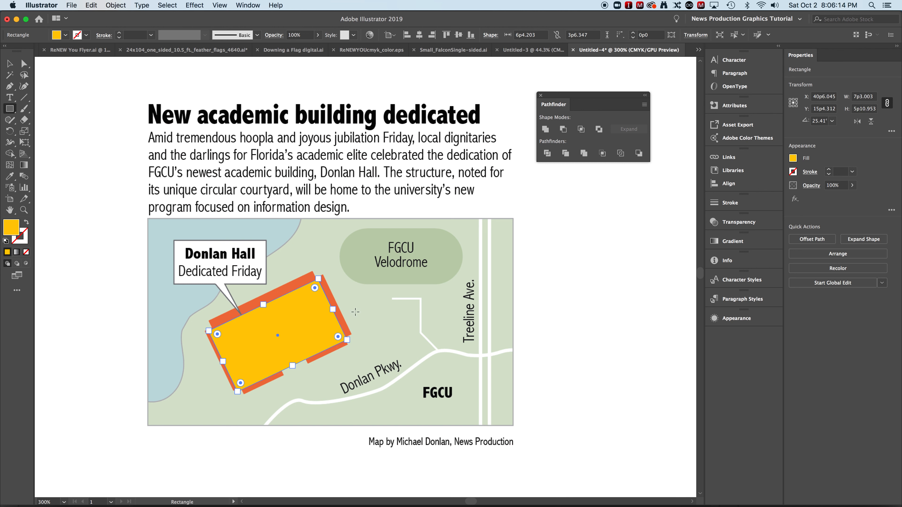
pyautogui.click(9, 64)
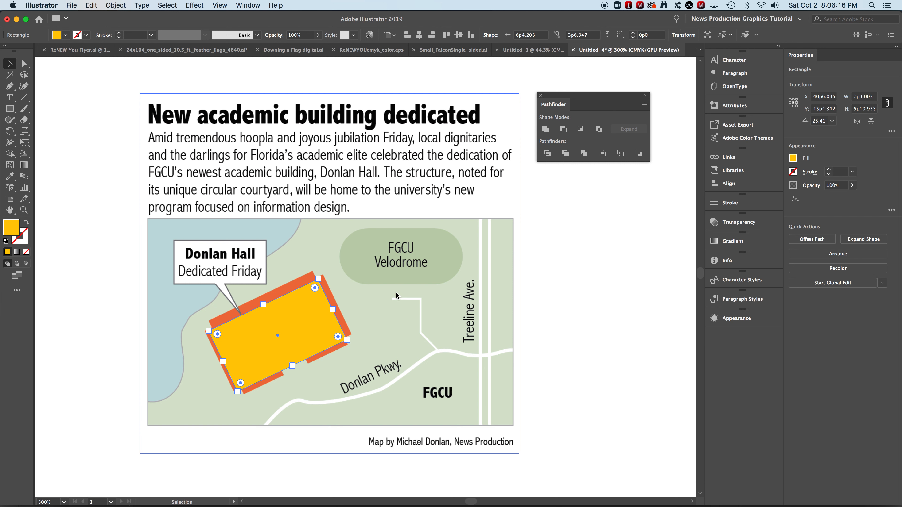
pyautogui.moveTo(334, 312); pyautogui.dragTo(339, 308)
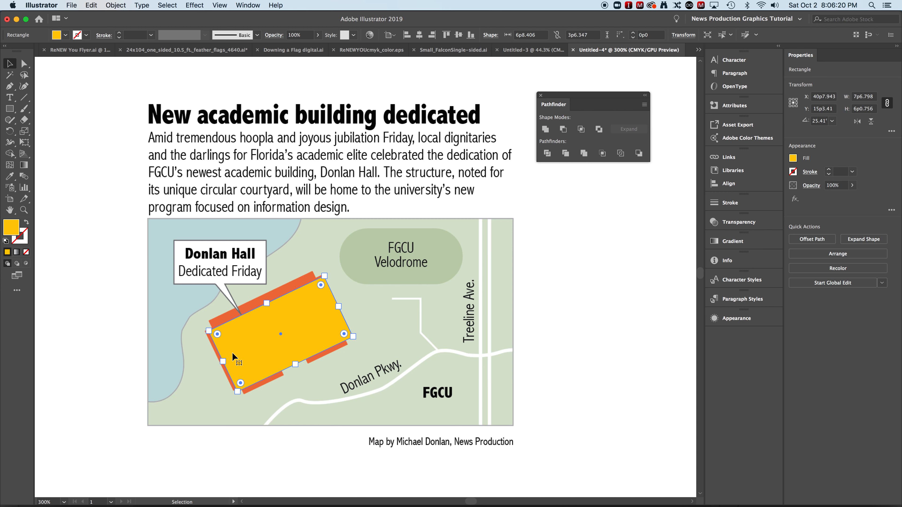
pyautogui.moveTo(223, 361); pyautogui.dragTo(222, 368)
pyautogui.moveTo(294, 365); pyautogui.dragTo(293, 362)
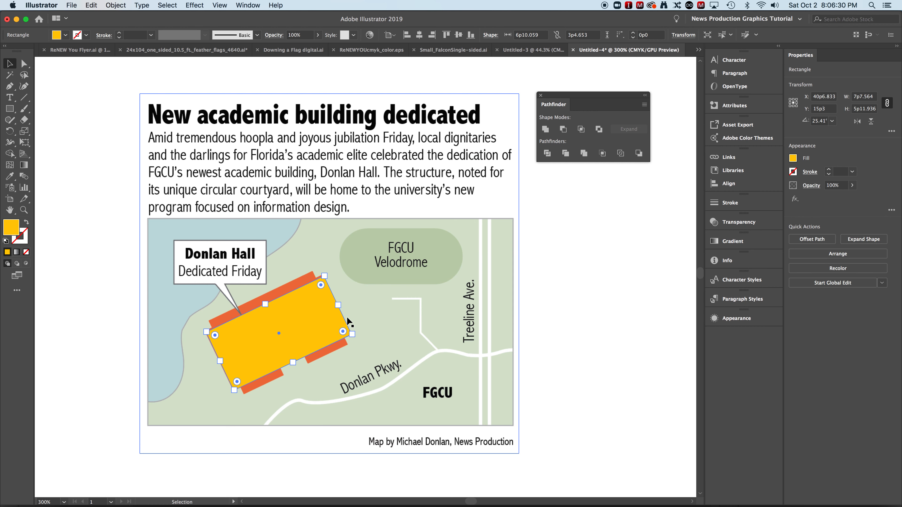
# Copy the yellow rectangle, paste it in front, and reshape the copy to about 5p10 by 4p3 to cover the building's wider middle.
pyautogui.click(88, 5)
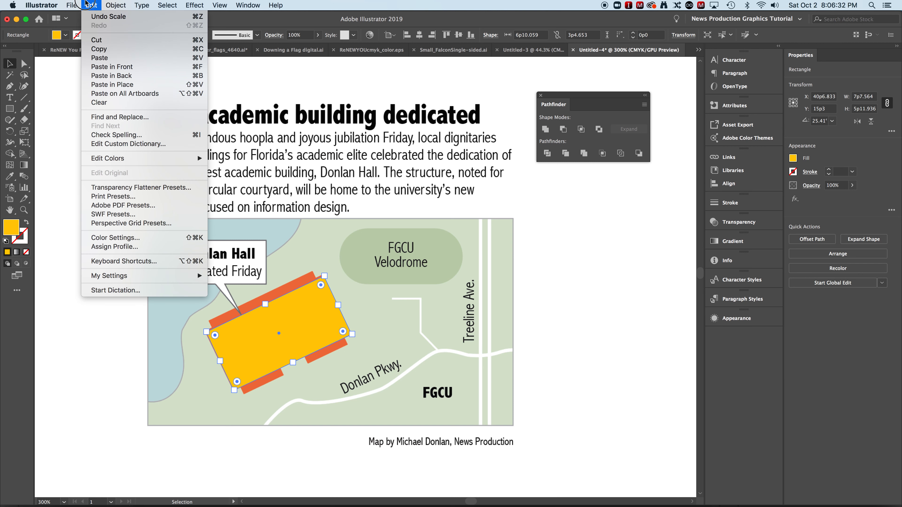
pyautogui.click(106, 50)
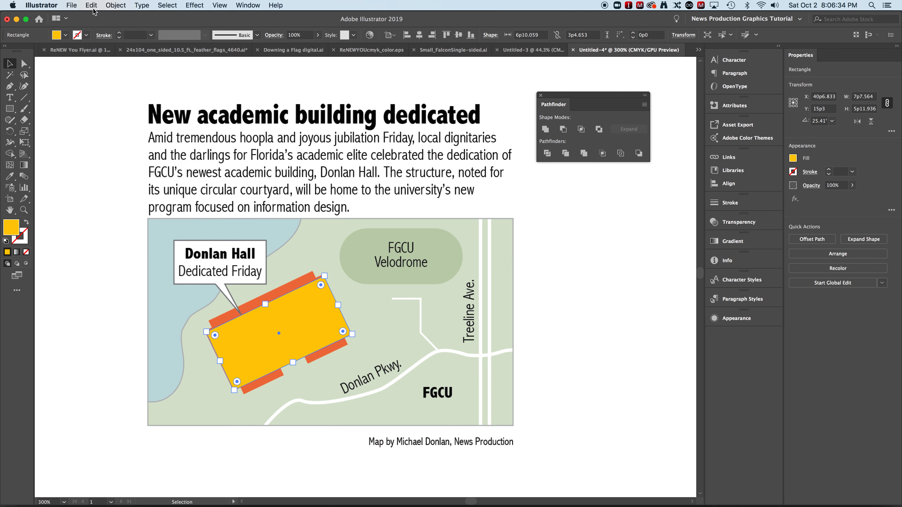
pyautogui.click(92, 6)
pyautogui.click(107, 67)
pyautogui.moveTo(325, 276); pyautogui.dragTo(312, 273)
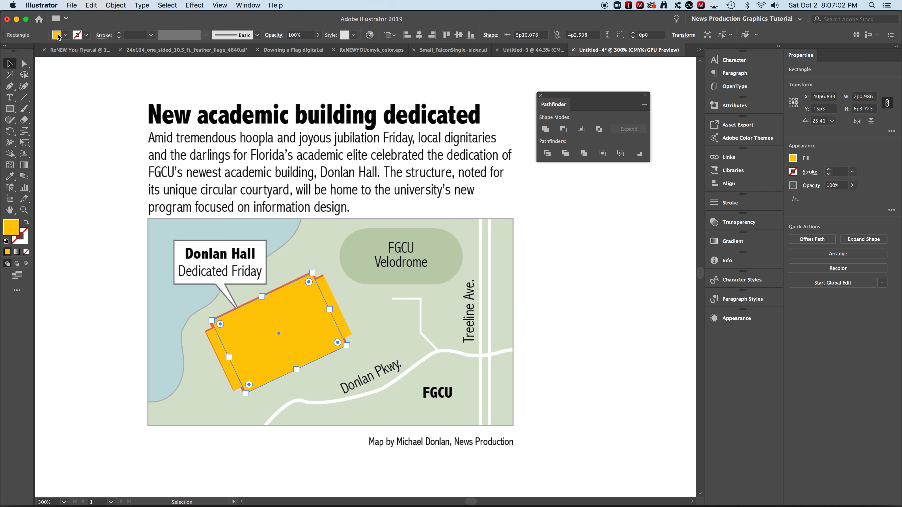
pyautogui.click(76, 99)
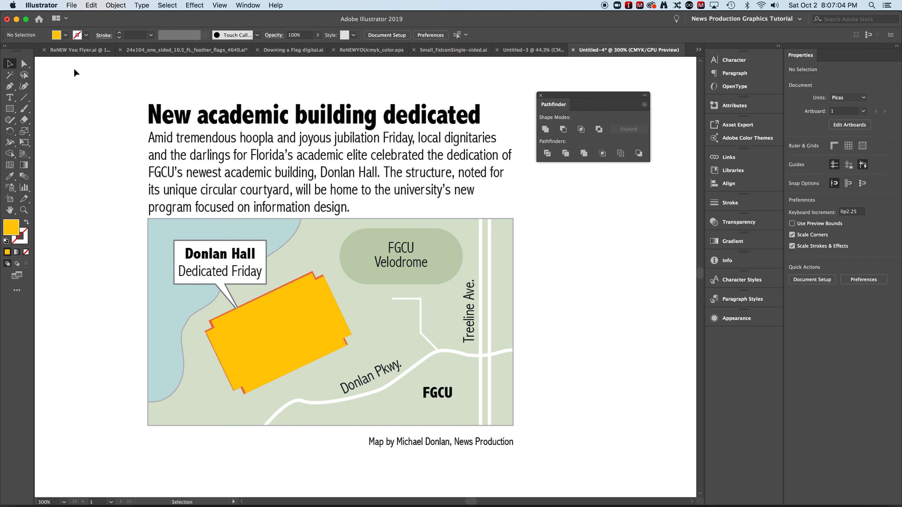
# Draw a green circle about 2p6 in diameter, centred on the yellow rectangles, for the courtyard.
pyautogui.click(68, 35)
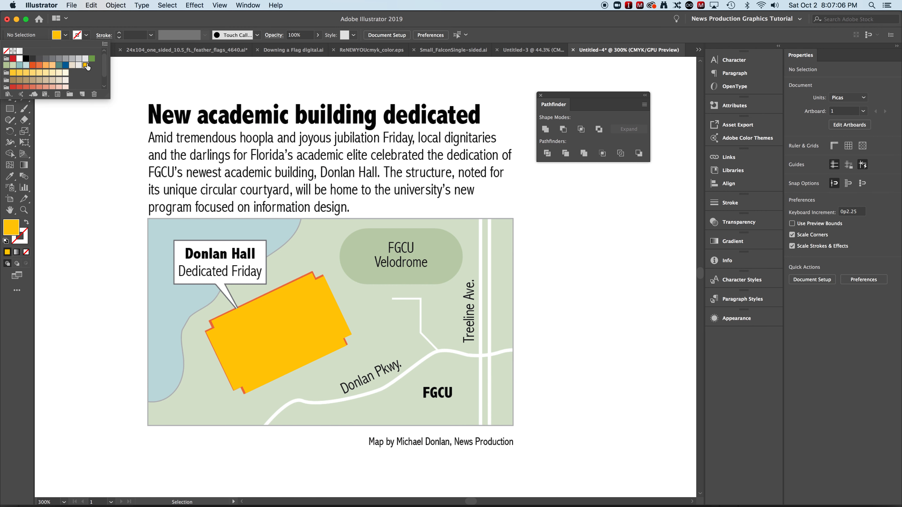
pyautogui.click(91, 59)
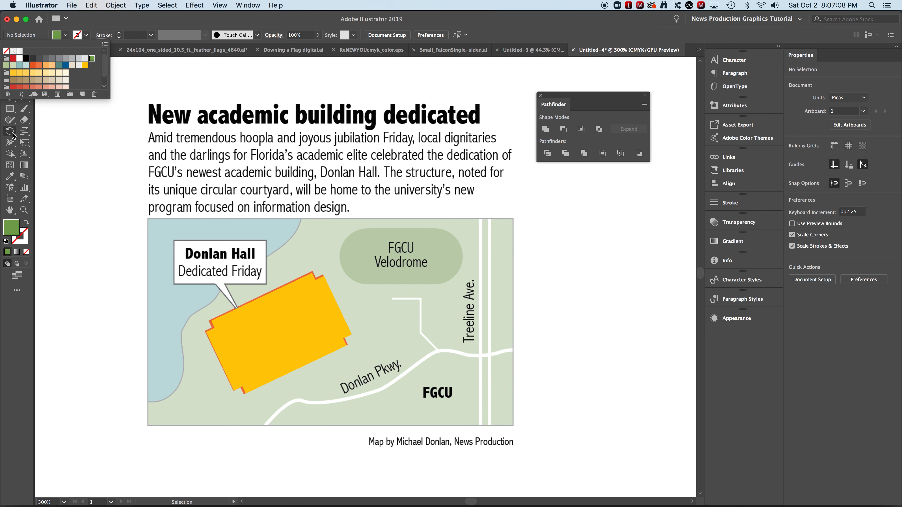
pyautogui.click(12, 112)
pyautogui.moveTo(12, 112); pyautogui.dragTo(50, 138)
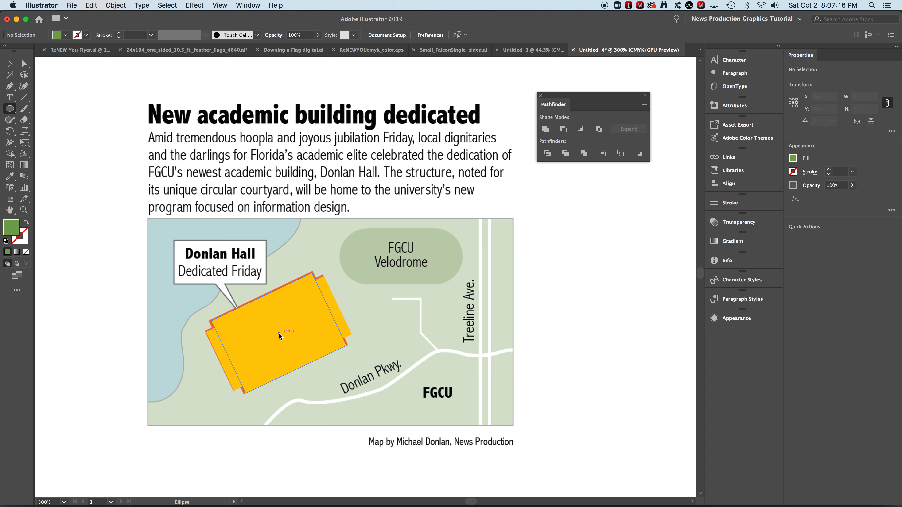
pyautogui.moveTo(279, 333); pyautogui.dragTo(260, 310)
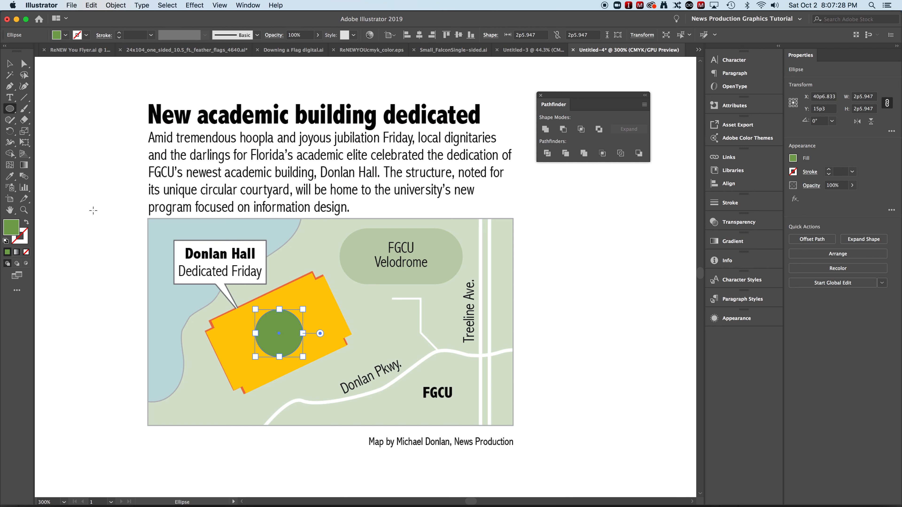
pyautogui.click(10, 64)
pyautogui.click(97, 205)
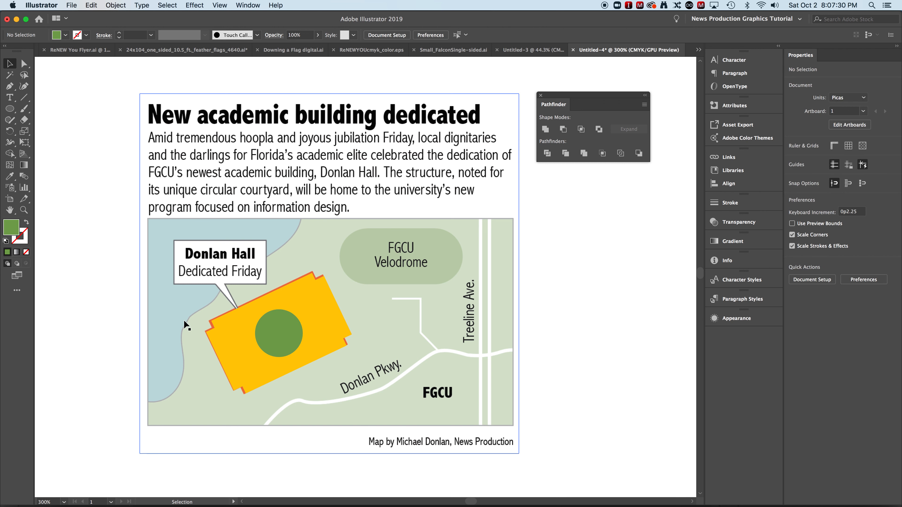
# Cut the shorter, taller yellow rectangle and paste it back at the same position in front of the green circle.
pyautogui.click(238, 338)
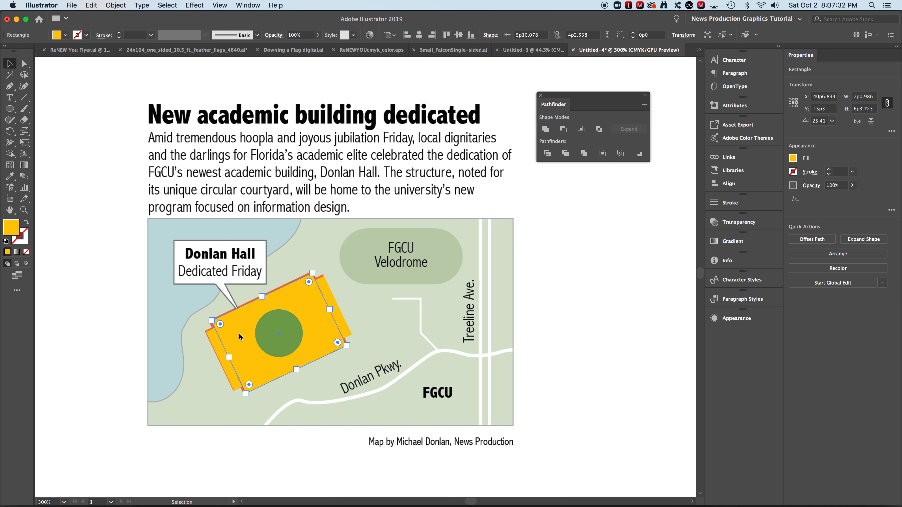
pyautogui.press('a')
pyautogui.click(72, 5)
pyautogui.moveTo(92, 5)
pyautogui.click(96, 40)
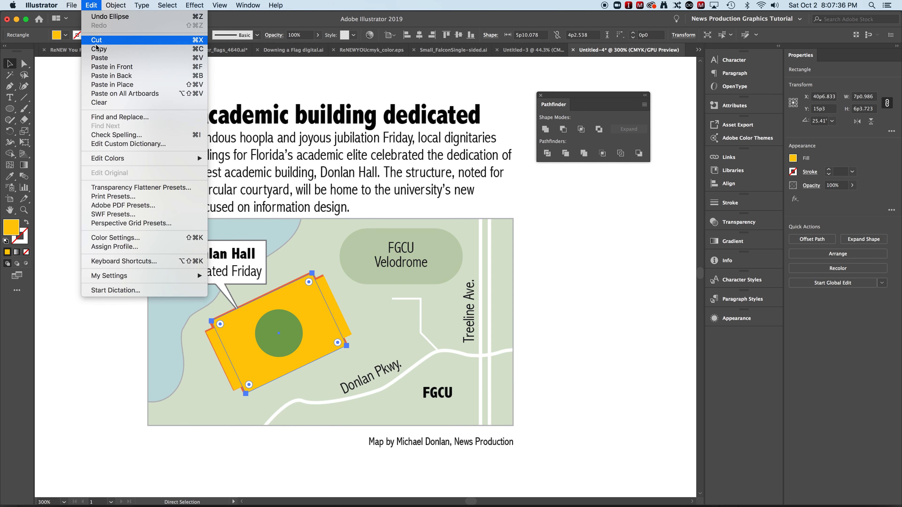
pyautogui.click(91, 5)
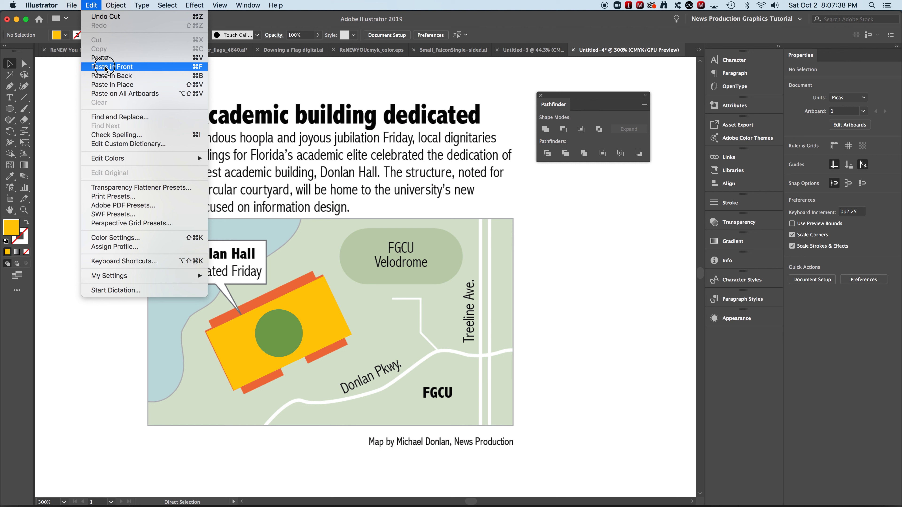
pyautogui.click(106, 85)
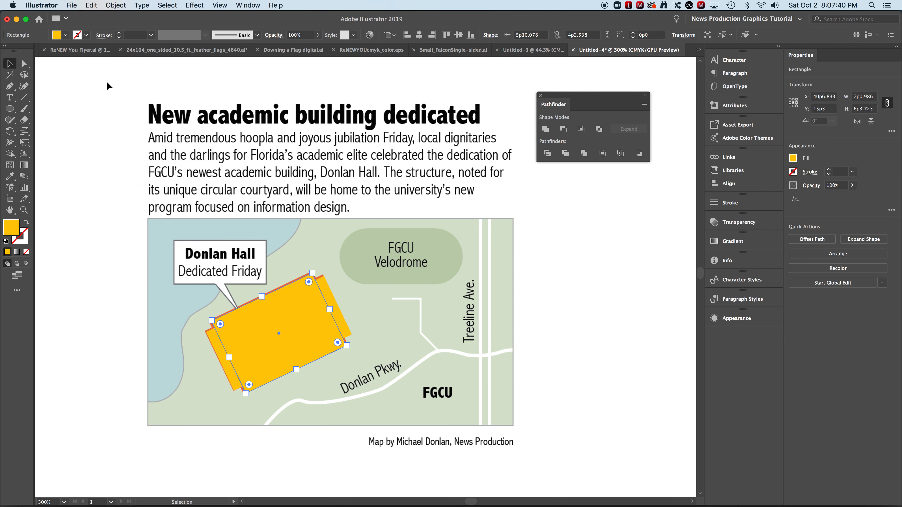
# Fill the pasted rectangle green, reduce it to about 1p8 by 3p1, and place it as the passage from the circle past the building's lower edge.
pyautogui.click(66, 34)
pyautogui.click(91, 59)
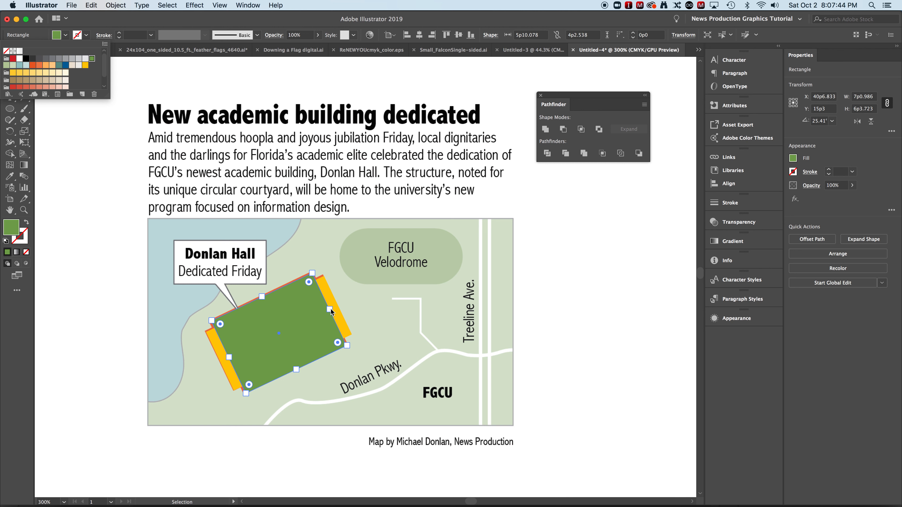
pyautogui.click(64, 167)
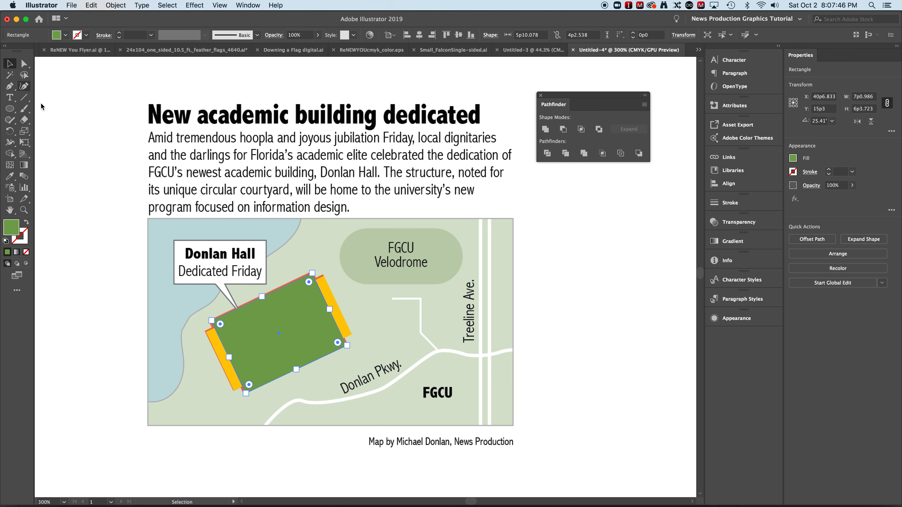
pyautogui.moveTo(330, 311); pyautogui.dragTo(297, 328)
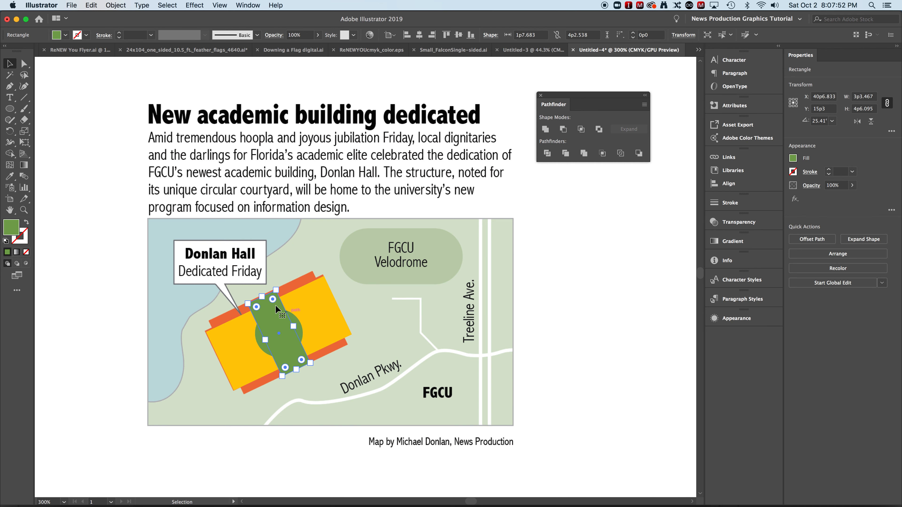
pyautogui.moveTo(261, 299); pyautogui.dragTo(304, 384)
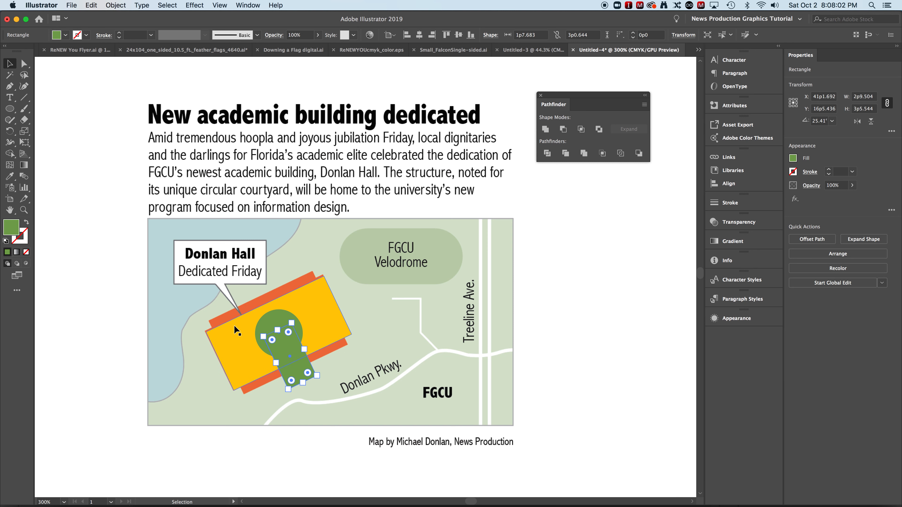
# Duplicate the long yellow rectangle in front of itself and resize the copy to about 5p9 by 4p4 over the building's middle.
pyautogui.click(225, 333)
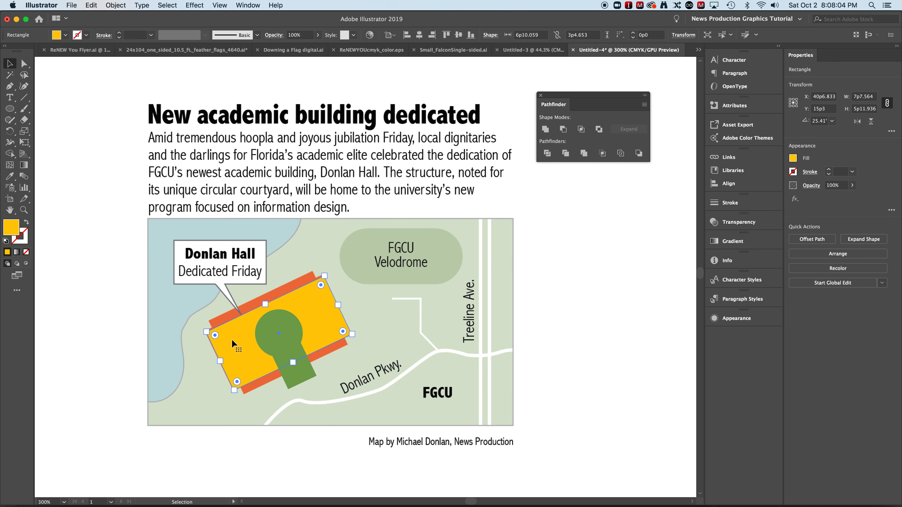
pyautogui.press('a')
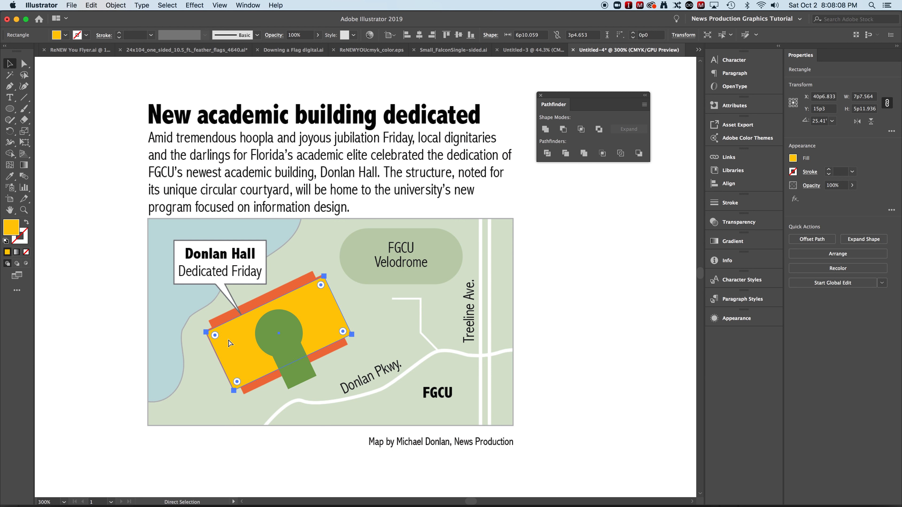
pyautogui.press('v')
pyautogui.click(91, 5)
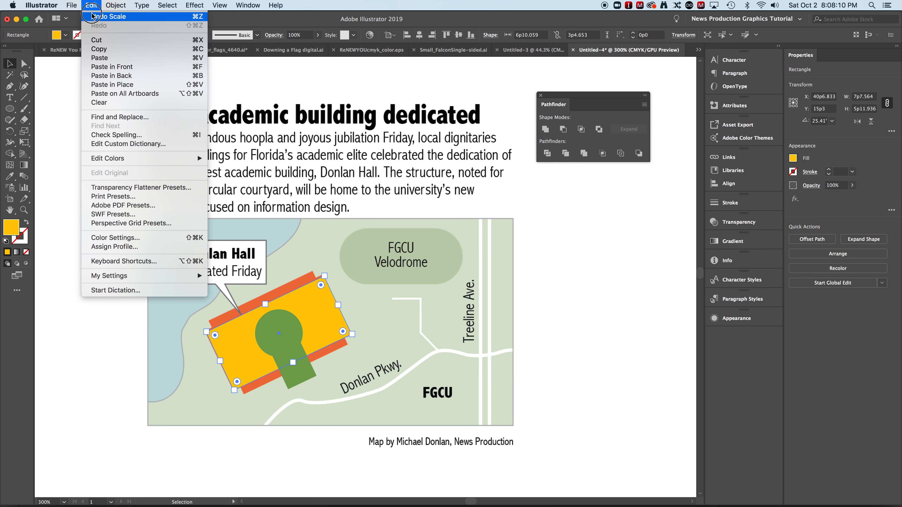
pyautogui.click(111, 66)
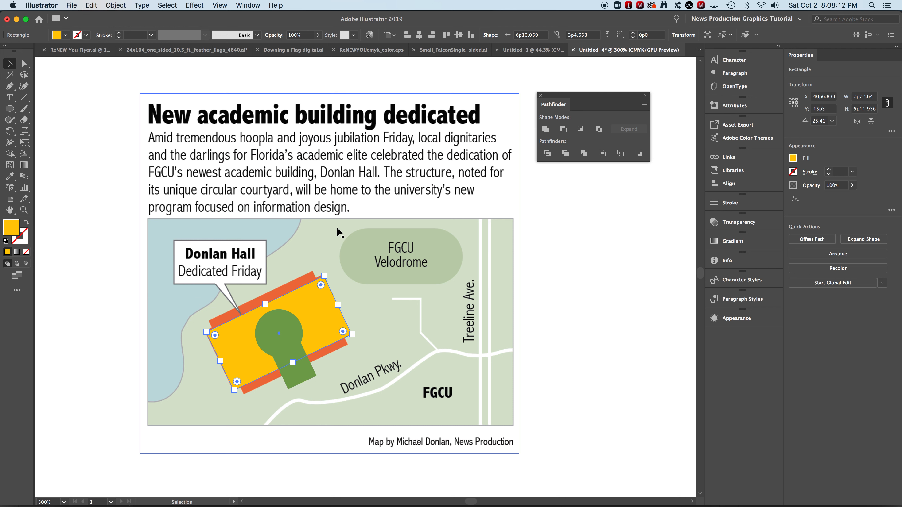
pyautogui.moveTo(265, 304); pyautogui.dragTo(264, 295)
pyautogui.moveTo(341, 308); pyautogui.dragTo(329, 309)
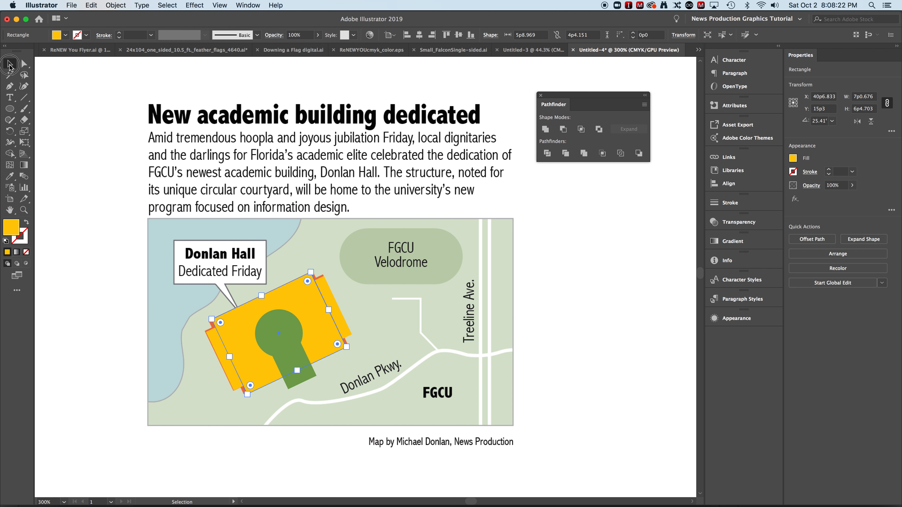
pyautogui.click(90, 157)
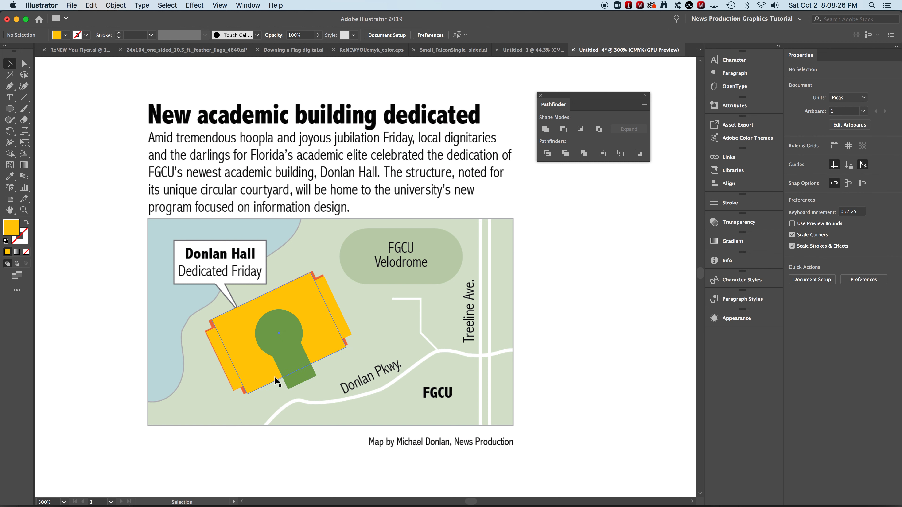
# Select the circle, passage and both yellow rectangles, and merge the building areas around the courtyard and passage with Shape Builder.
pyautogui.click(294, 376)
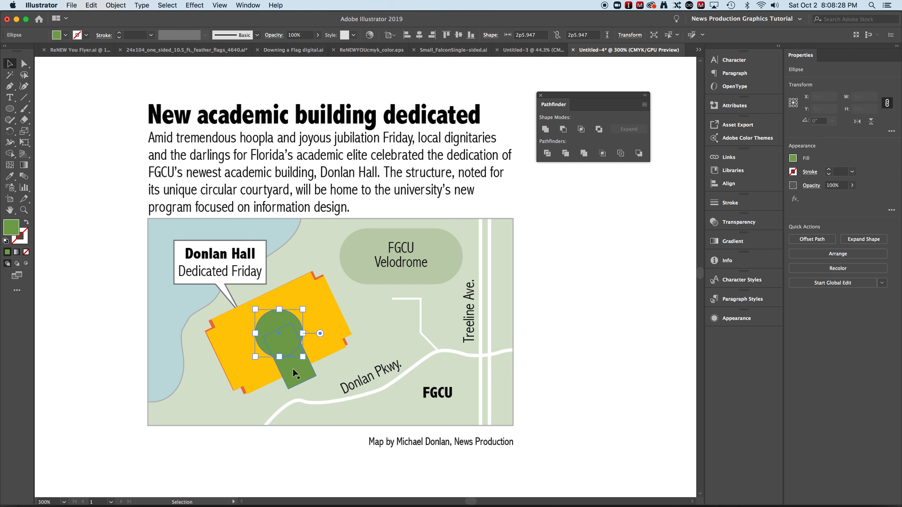
pyautogui.keyDown('shift'); pyautogui.click(295, 374); pyautogui.keyUp('shift')
pyautogui.keyDown('shift'); pyautogui.click(234, 370); pyautogui.keyUp('shift')
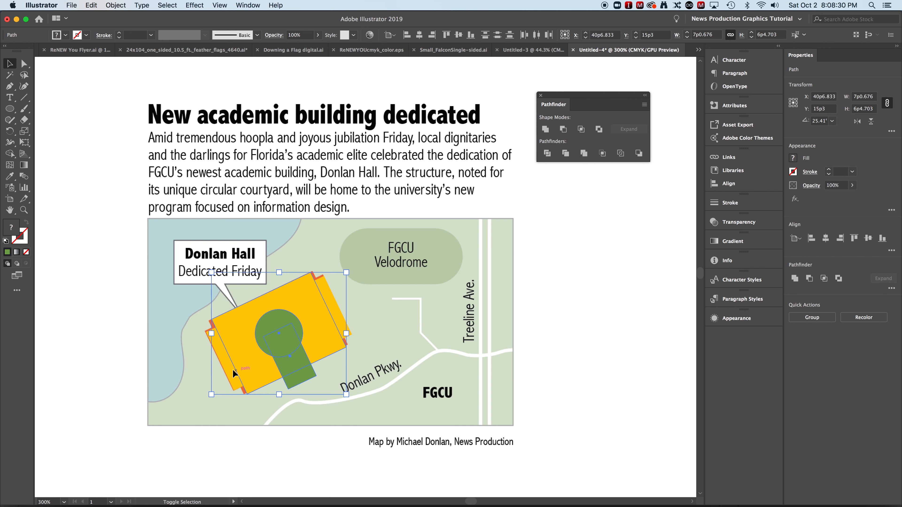
pyautogui.keyDown('shift'); pyautogui.click(228, 370); pyautogui.keyUp('shift')
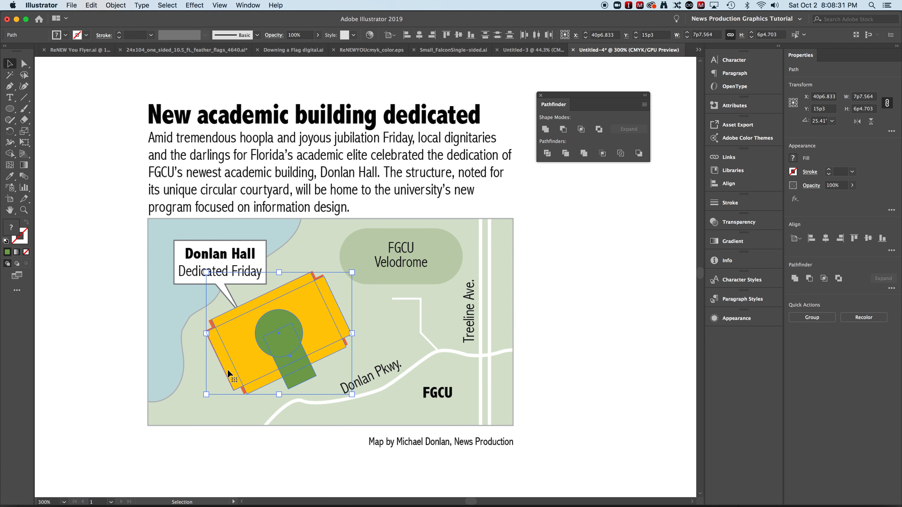
pyautogui.click(10, 154)
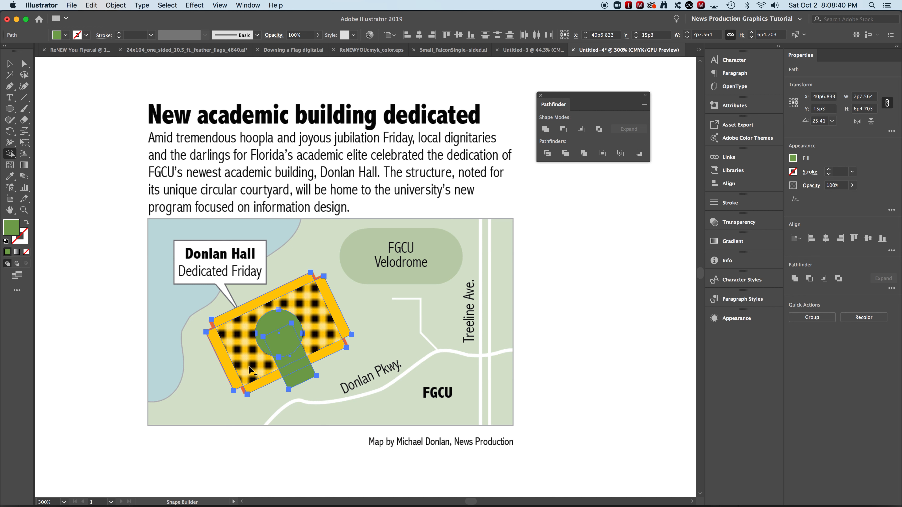
pyautogui.moveTo(260, 384)
pyautogui.mouseDown()
pyautogui.moveTo(231, 369)
pyautogui.moveTo(240, 311)
pyautogui.moveTo(288, 295)
pyautogui.moveTo(324, 297)
pyautogui.moveTo(325, 353)
pyautogui.mouseUp()
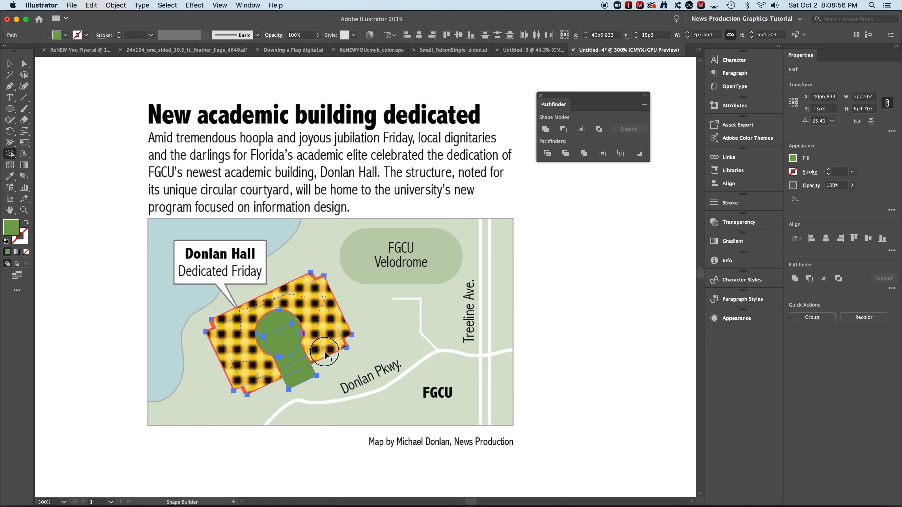
pyautogui.click(325, 355)
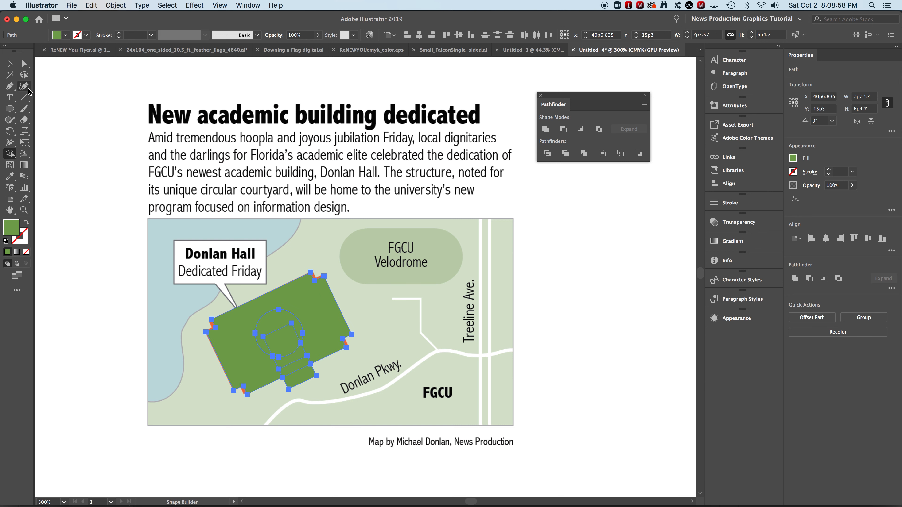
# Delete the leftover green and yellow pieces filling the circular courtyard and its passage.
pyautogui.click(9, 63)
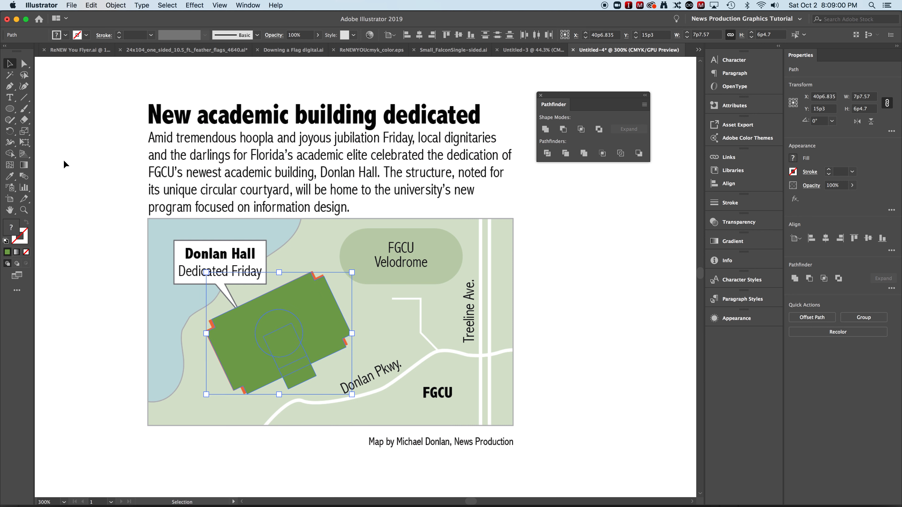
pyautogui.click(105, 295)
pyautogui.click(298, 372)
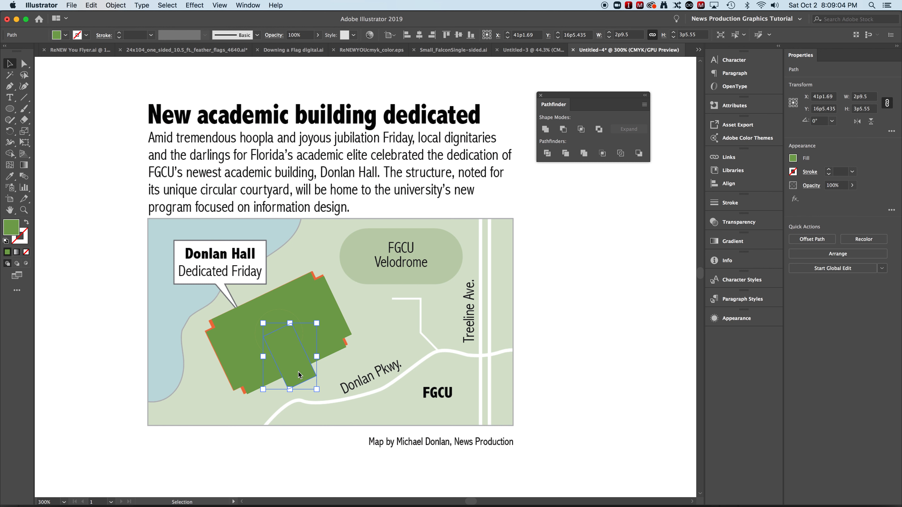
pyautogui.press('Delete')
pyautogui.click(286, 349)
pyautogui.press('Delete')
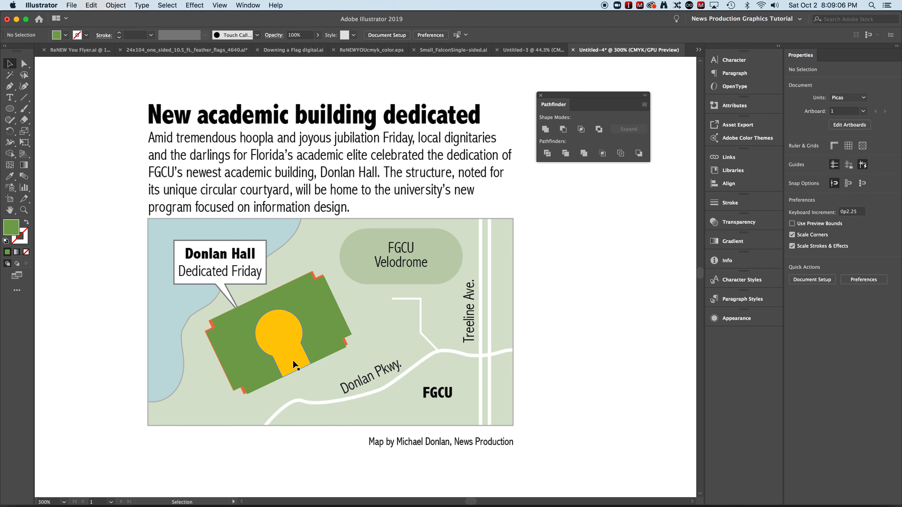
pyautogui.click(293, 361)
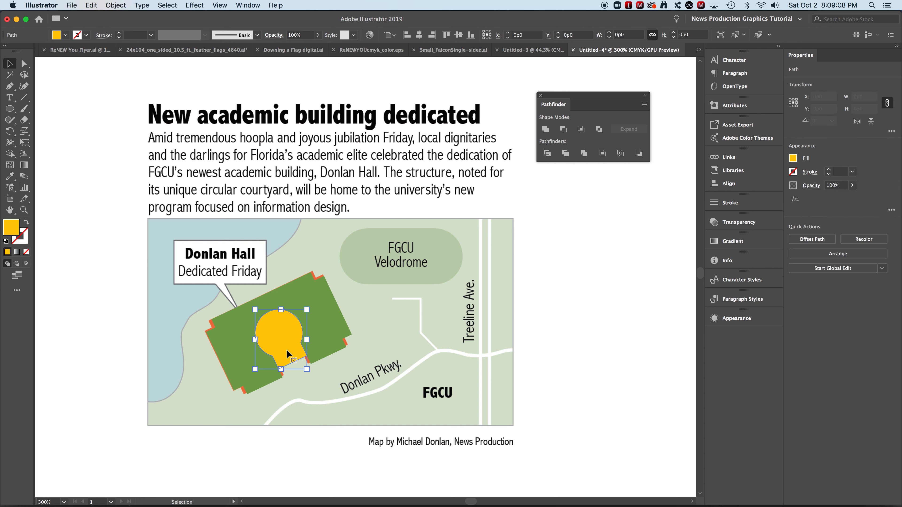
pyautogui.press('Delete')
# Move the green building shape beside the map and check its path in outline view before returning to preview.
pyautogui.click(237, 352)
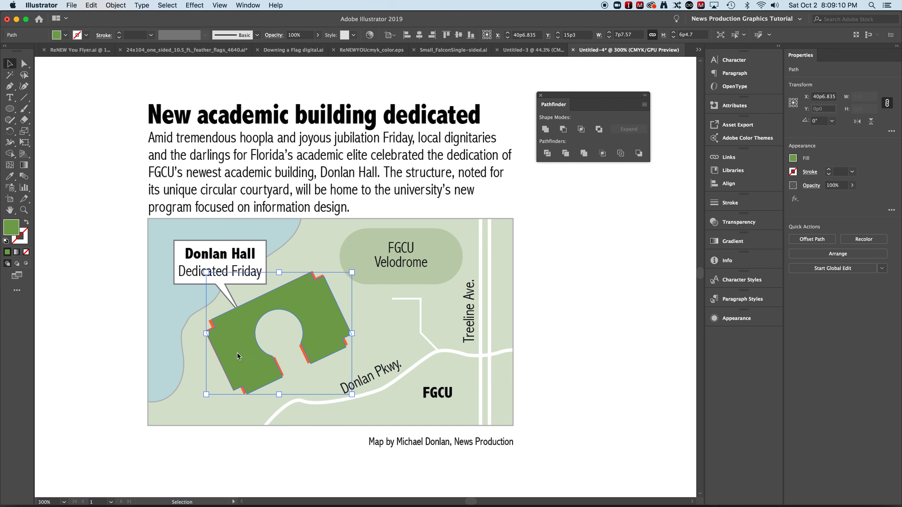
pyautogui.moveTo(235, 352); pyautogui.dragTo(549, 344)
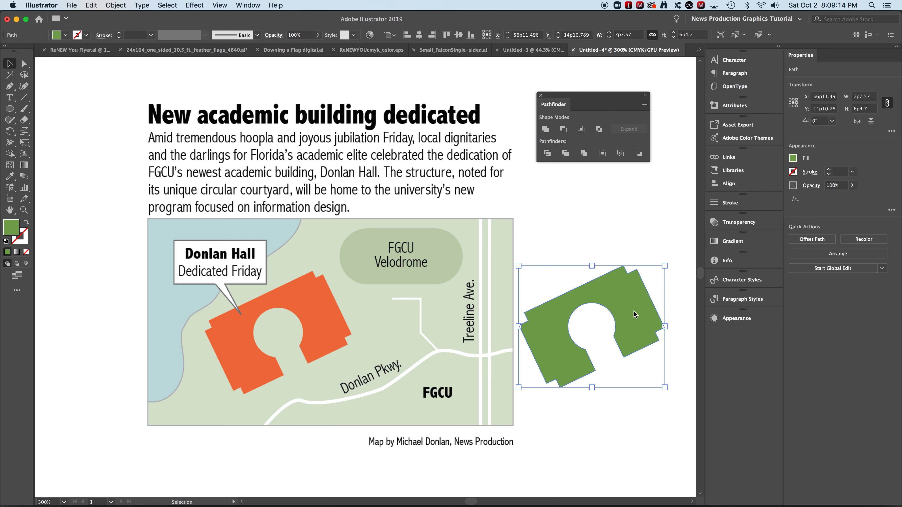
pyautogui.press('a')
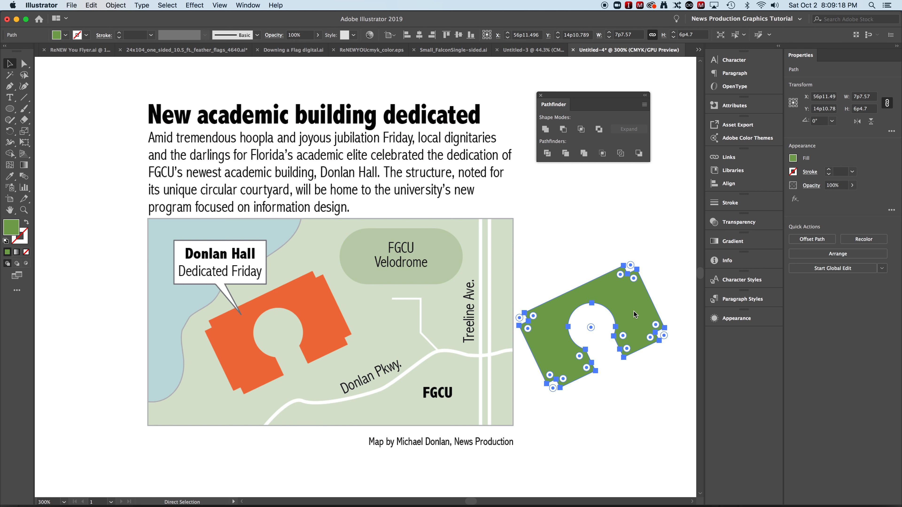
pyautogui.hotkey('ctrl', 'y')
pyautogui.press('v')
pyautogui.click(582, 240)
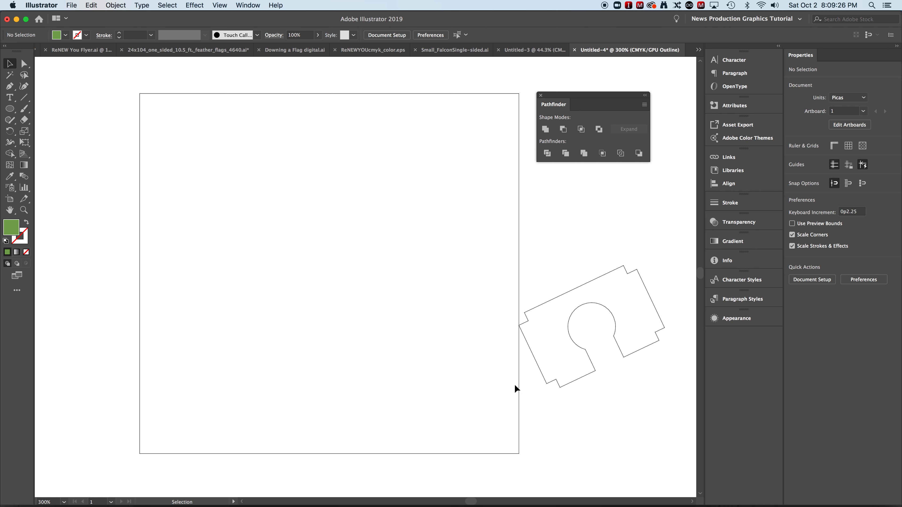
pyautogui.press('a')
pyautogui.press('super+y')
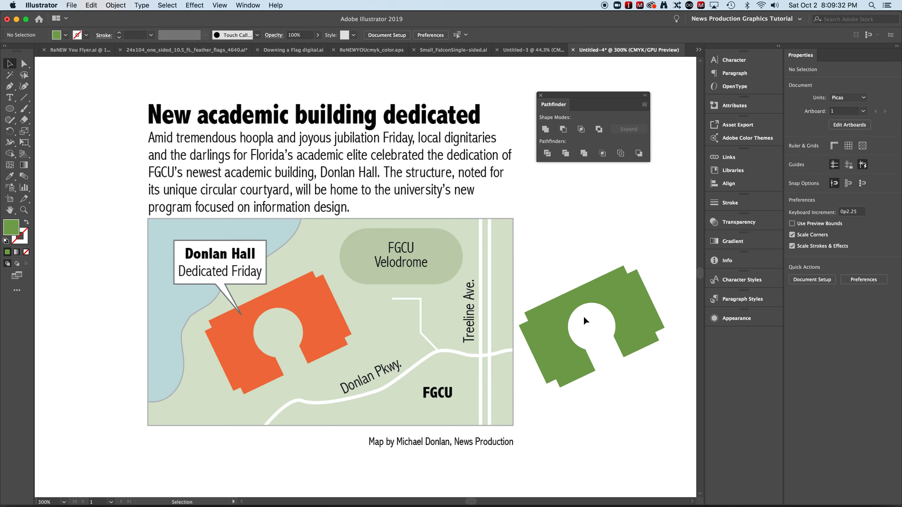
# Undo the Shape Builder work back to the separate yellow rectangles, green circle and green passage, and clear the selection.
pyautogui.press('a')
pyautogui.press('super+z')
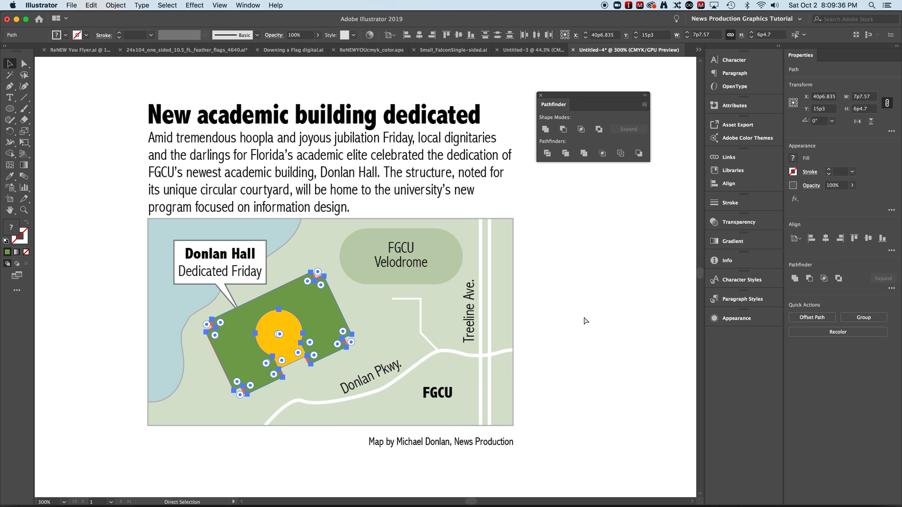
pyautogui.press('super+z')
pyautogui.press('super+z')
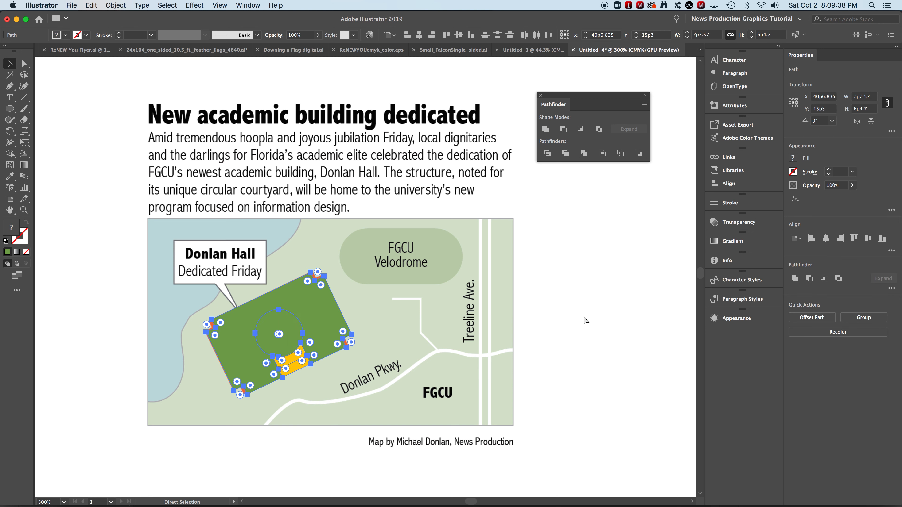
pyautogui.press('super+z')
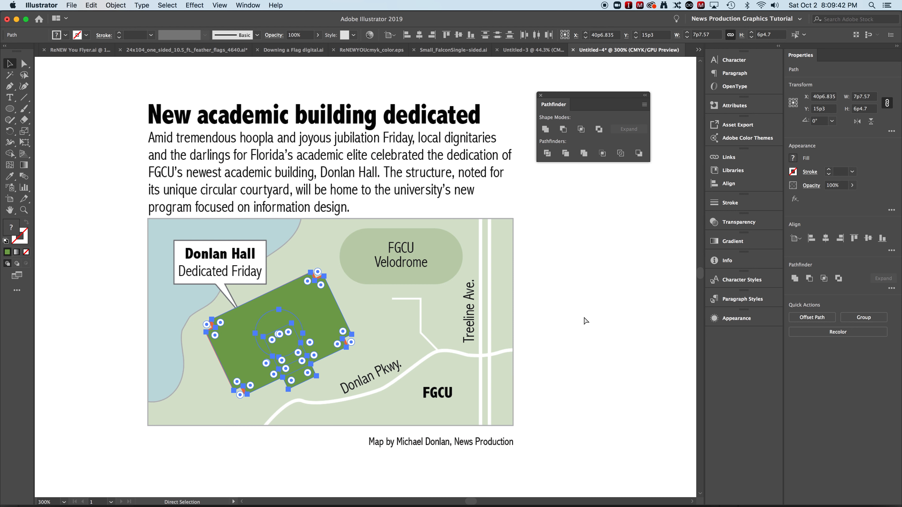
pyautogui.press('super+z')
pyautogui.press('v')
pyautogui.click(576, 314)
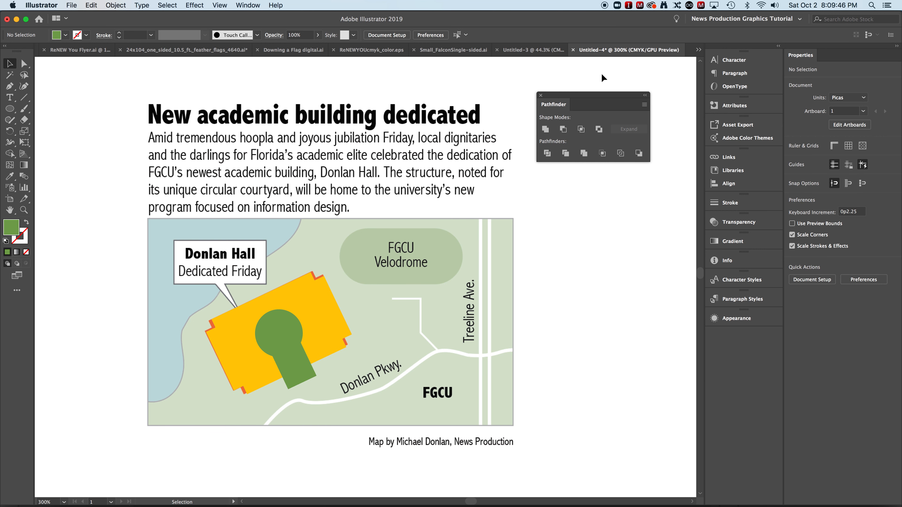
# Bring the Pathfinder controls closer to the building and unite the green circle and passage into one shape.
pyautogui.moveTo(581, 93); pyautogui.dragTo(466, 319)
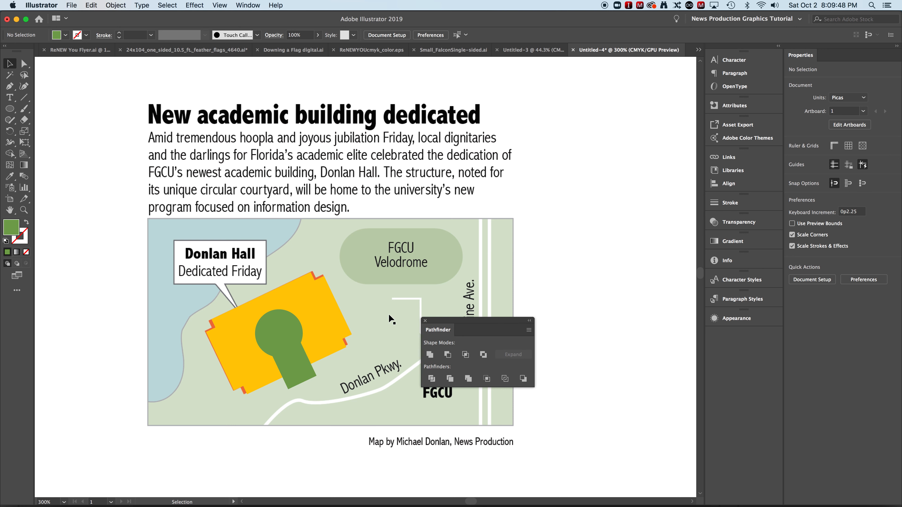
pyautogui.click(275, 335)
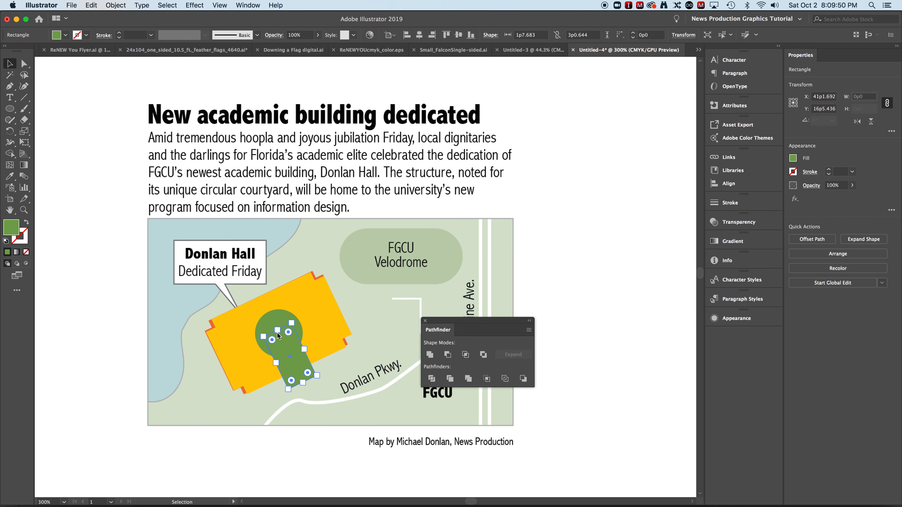
pyautogui.keyDown('shift'); pyautogui.click(272, 313); pyautogui.keyUp('shift')
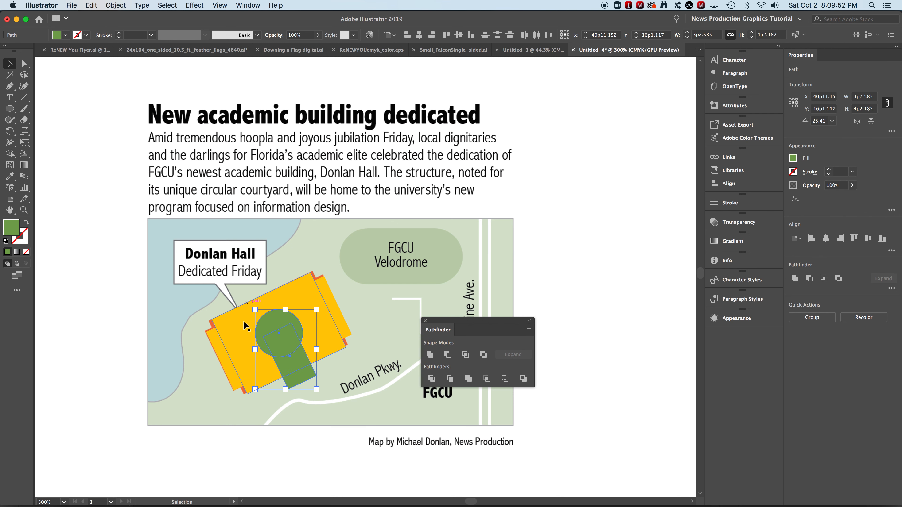
pyautogui.click(430, 354)
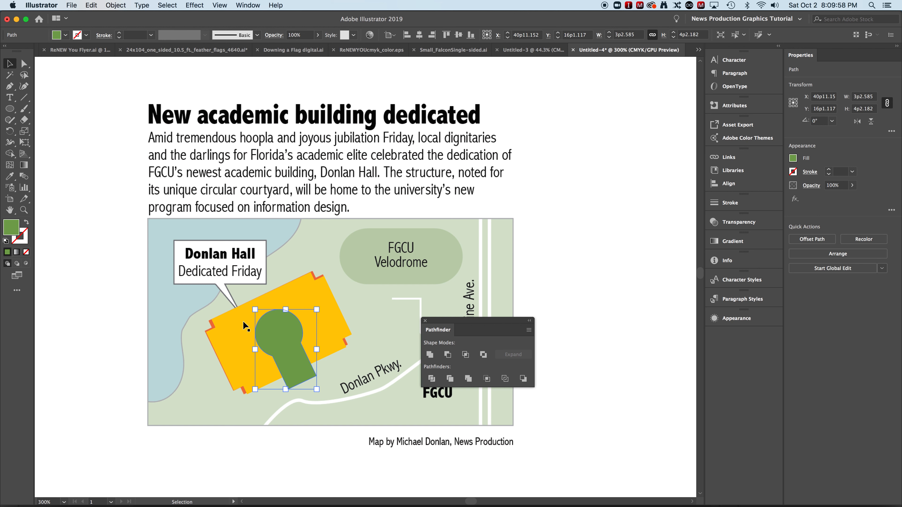
# Unite the two overlapping yellow rectangles into a single building shape.
pyautogui.click(281, 298)
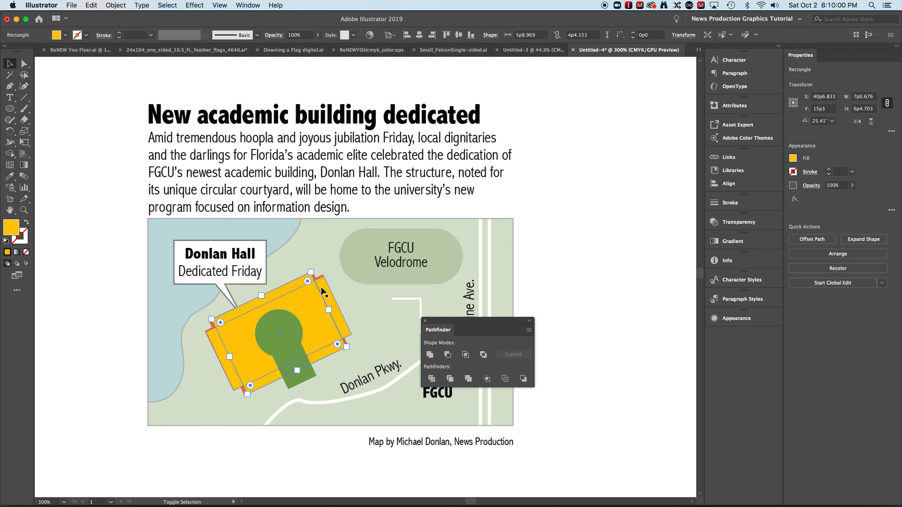
pyautogui.keyDown('shift'); pyautogui.click(320, 287); pyautogui.keyUp('shift')
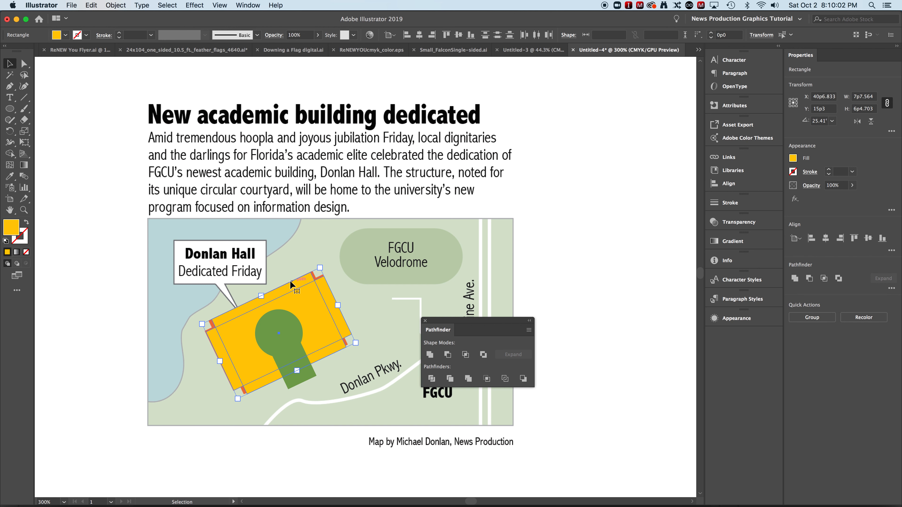
pyautogui.click(430, 354)
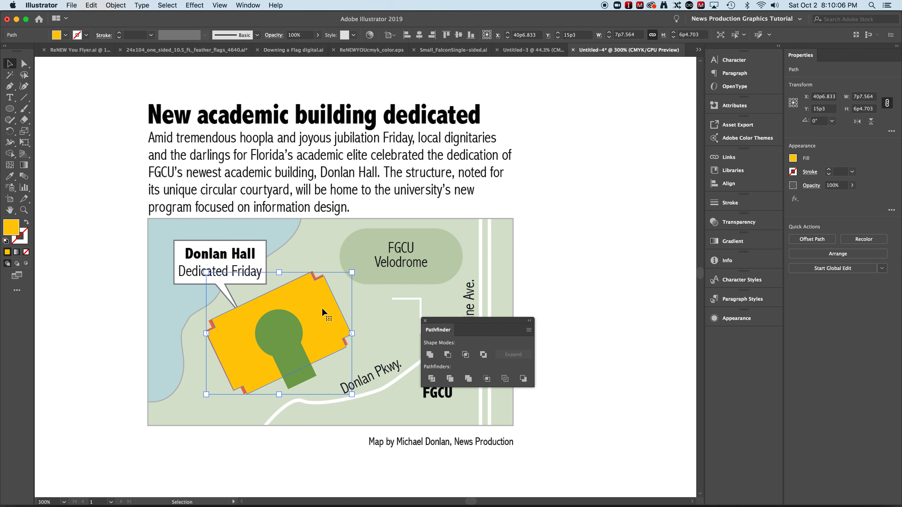
# Subtract the green courtyard shape from the yellow building with Minus Front and move the result beside the map.
pyautogui.keyDown('shift'); pyautogui.click(295, 323); pyautogui.keyUp('shift')
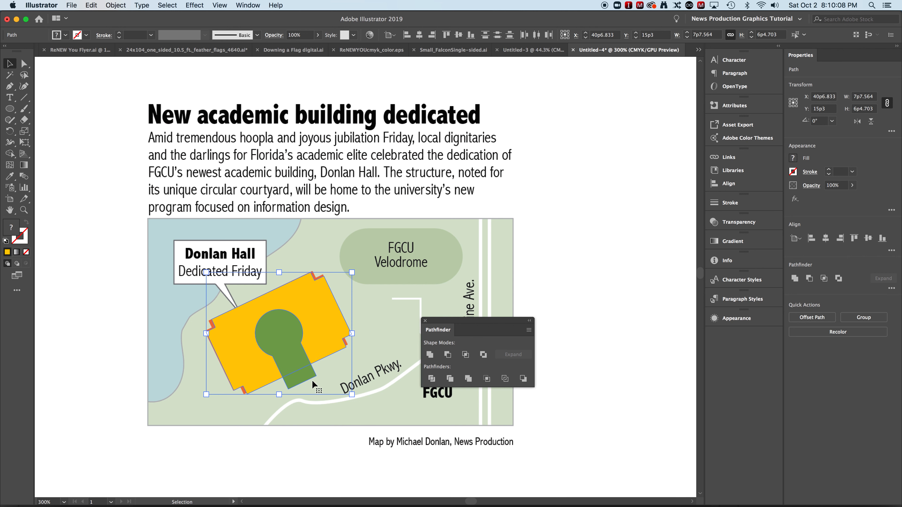
pyautogui.click(307, 466)
pyautogui.click(293, 362)
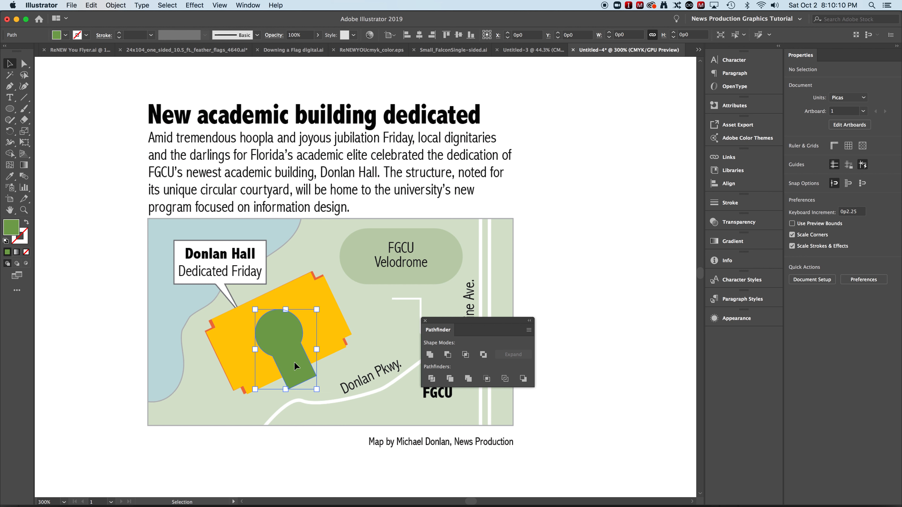
pyautogui.keyDown('shift'); pyautogui.click(326, 317); pyautogui.keyUp('shift')
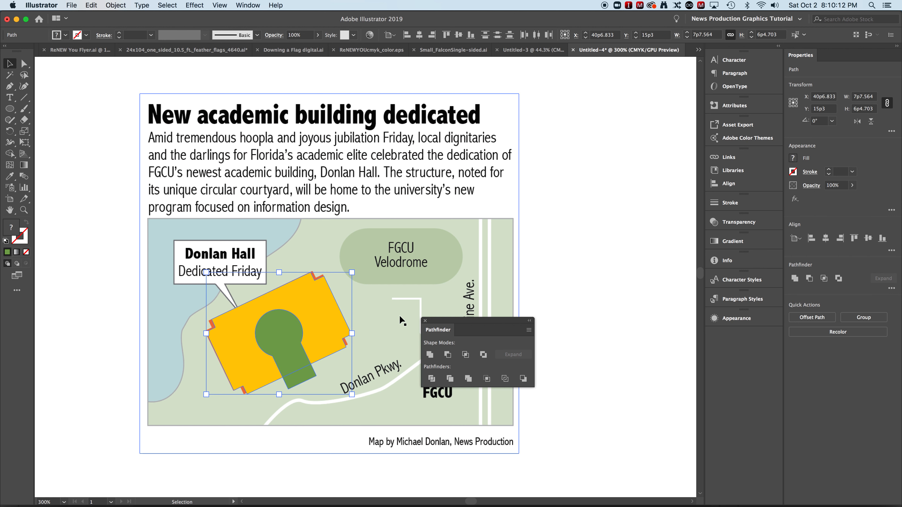
pyautogui.click(448, 355)
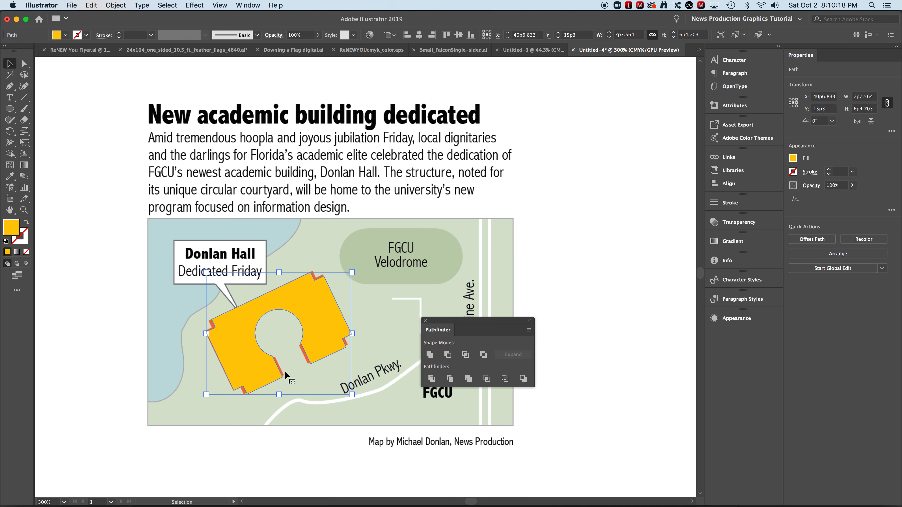
pyautogui.moveTo(288, 296); pyautogui.dragTo(579, 210)
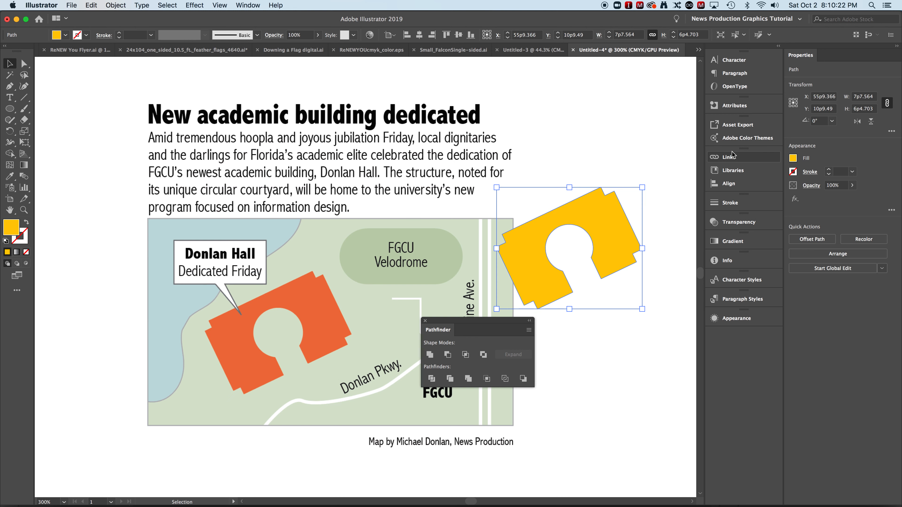
# Try colouring the new building shape with the original building's orange using the Eyedropper, and undo the colour change.
pyautogui.press('i')
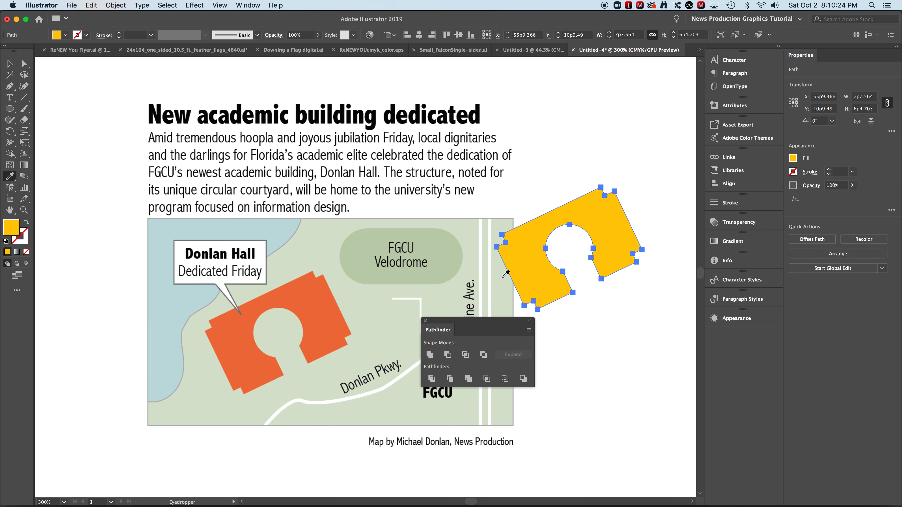
pyautogui.click(317, 333)
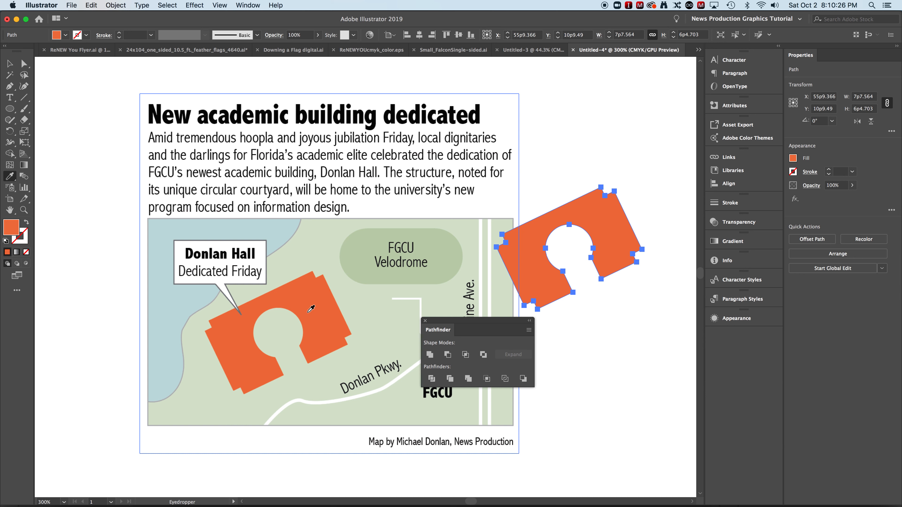
pyautogui.press('v')
pyautogui.press('super+z')
pyautogui.press('i')
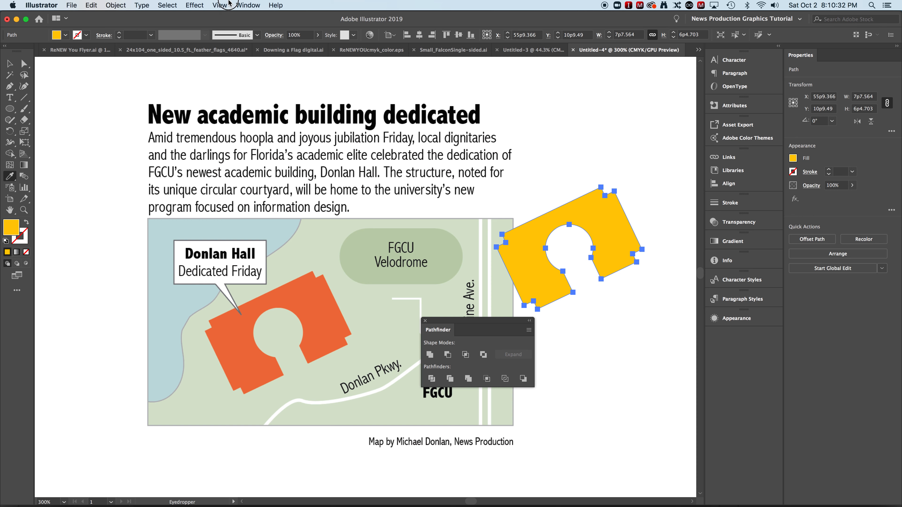
# Apply the "Small landmark" graphic style to the new building shape and move the styles list clear of the building.
pyautogui.click(248, 6)
pyautogui.click(273, 244)
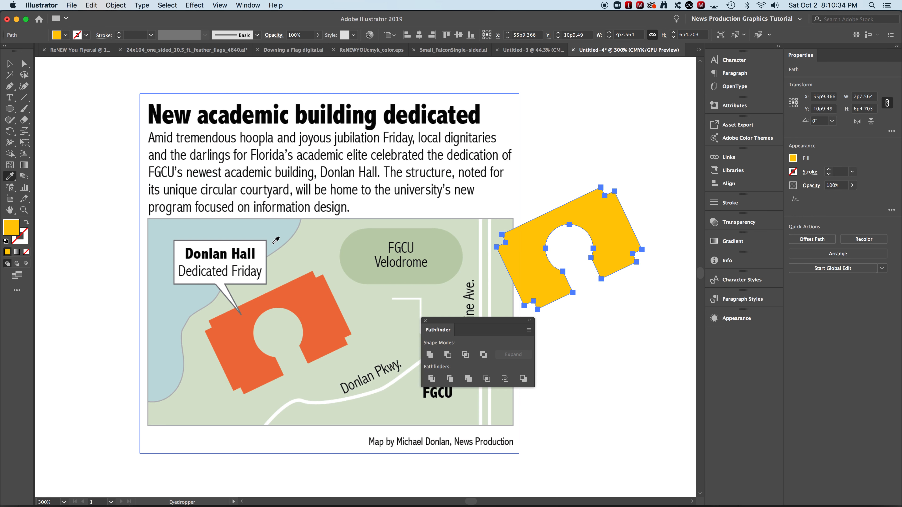
pyautogui.moveTo(901, 147); pyautogui.dragTo(307, 128)
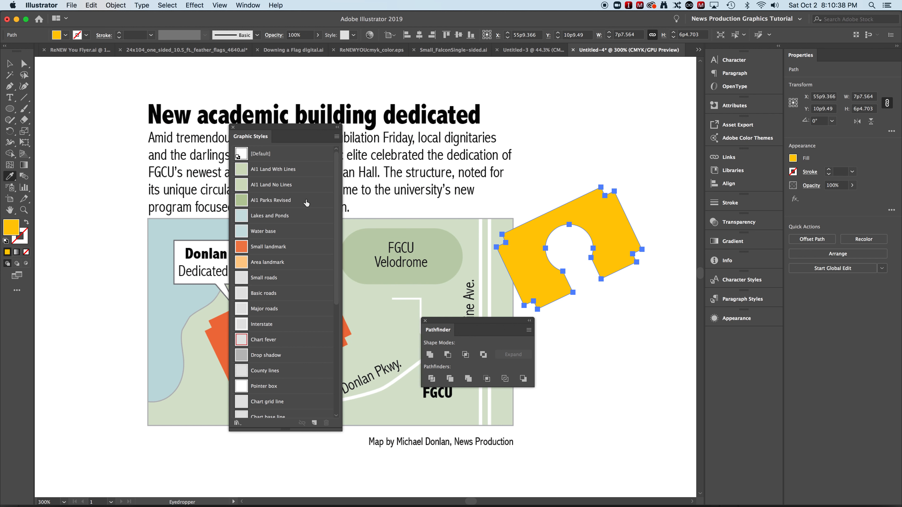
pyautogui.click(278, 246)
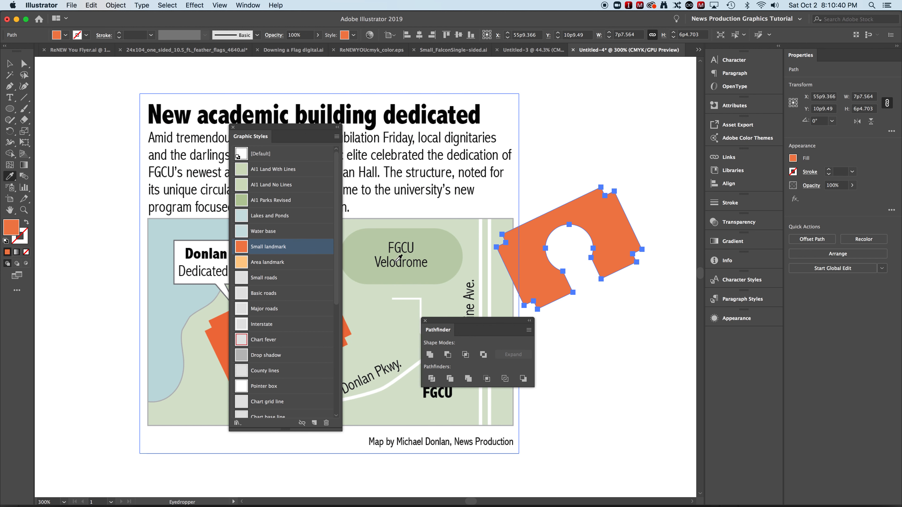
pyautogui.moveTo(271, 131); pyautogui.dragTo(123, 136)
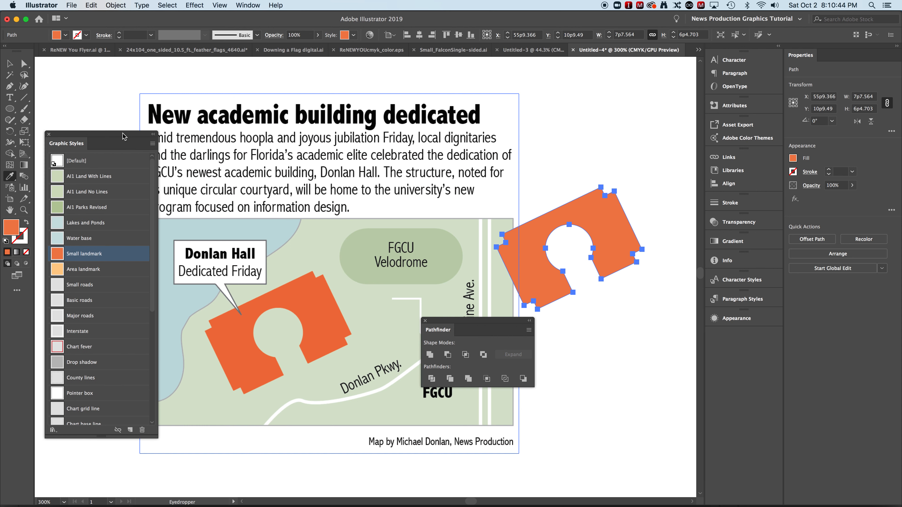
# Place the styled building shape over the original orange building, and move it back out beyond the map's eastern edge.
pyautogui.click(8, 64)
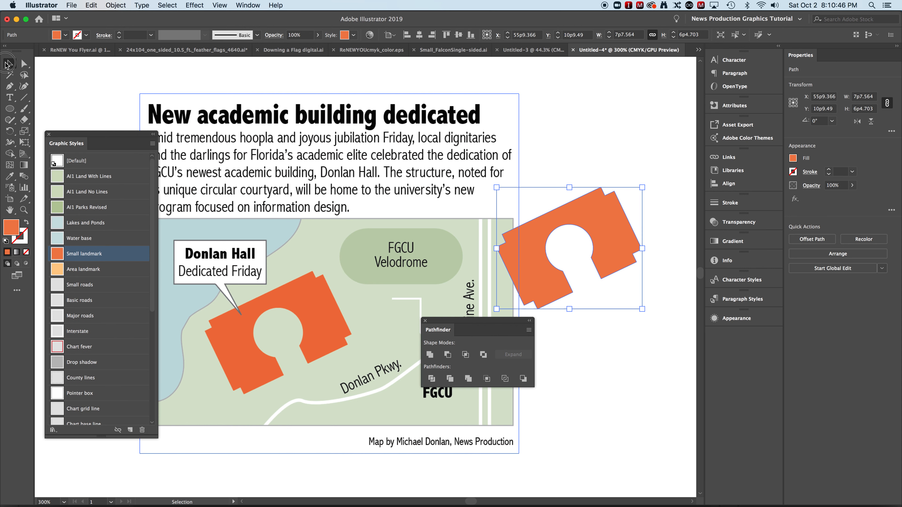
pyautogui.moveTo(603, 224); pyautogui.dragTo(315, 307)
pyautogui.click(554, 132)
pyautogui.moveTo(315, 327); pyautogui.dragTo(583, 235)
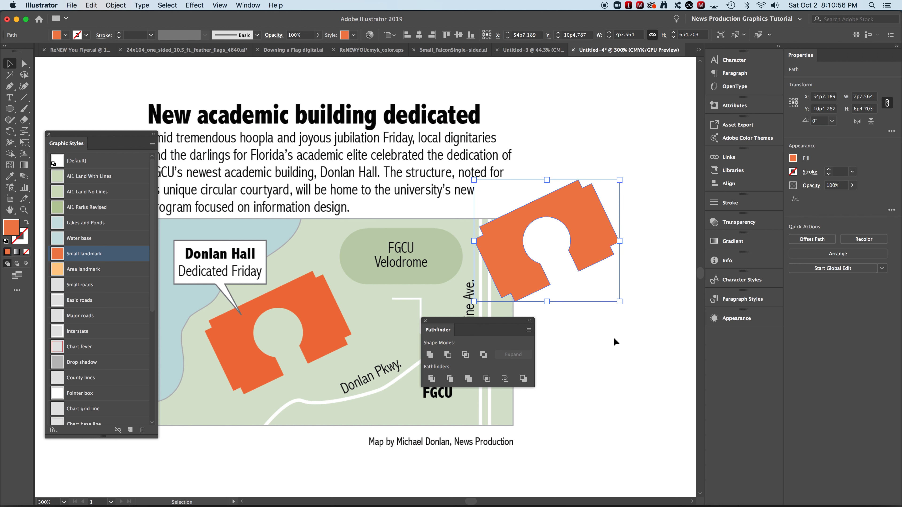